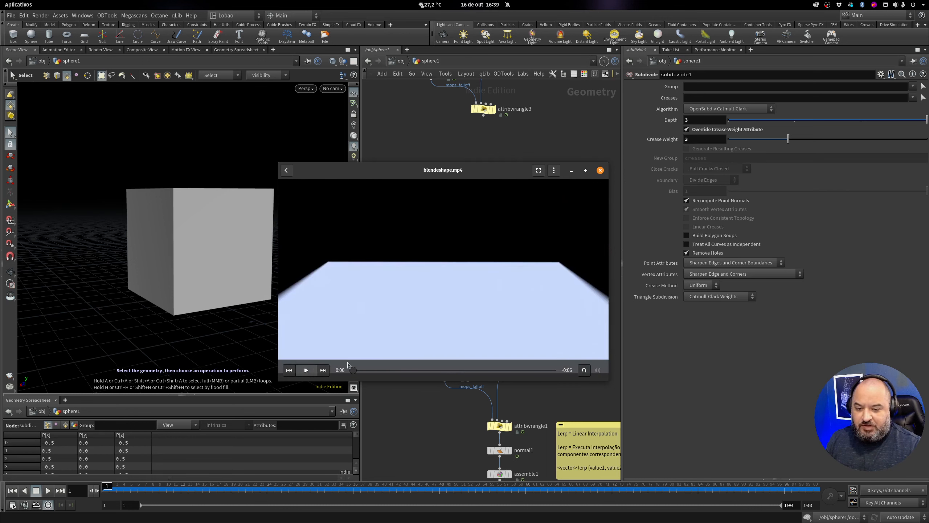
Return from the video to the node network and inspect the box2 node's parameters and its cube geometry
{"action": "left_click", "coordinate": [539, 147]}
{"action": "middle_click_drag", "start_coordinate": [539, 147], "coordinate": [537, 198]}
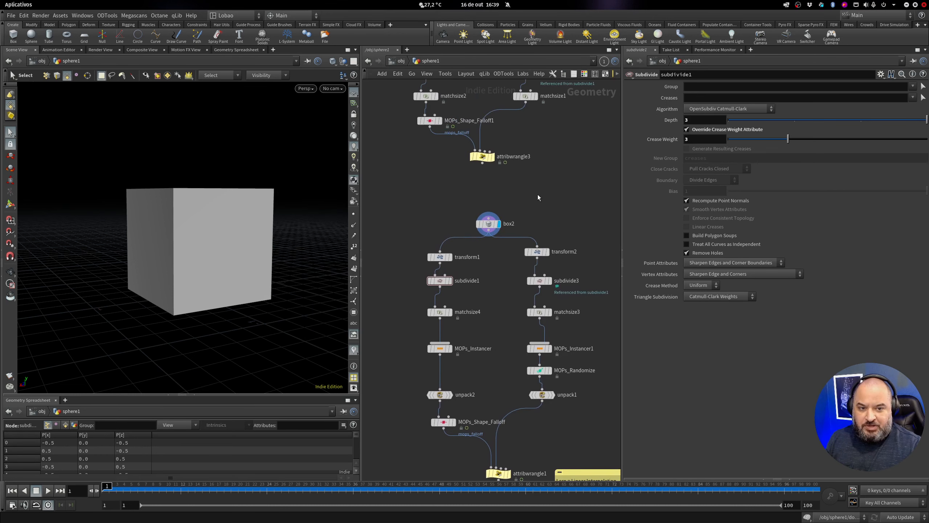
{"action": "scroll", "coordinate": [511, 250], "scroll_direction": "up", "scroll_amount": 2}
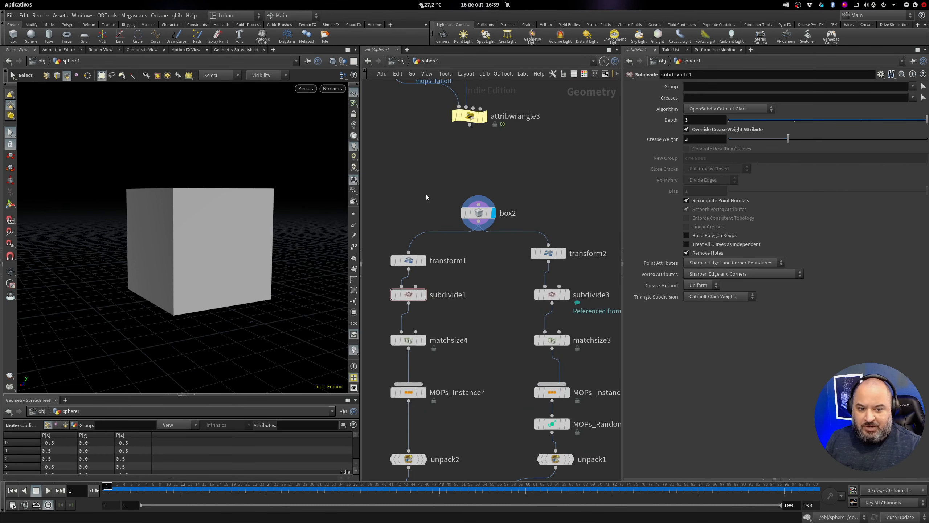
{"action": "key", "text": "Escape"}
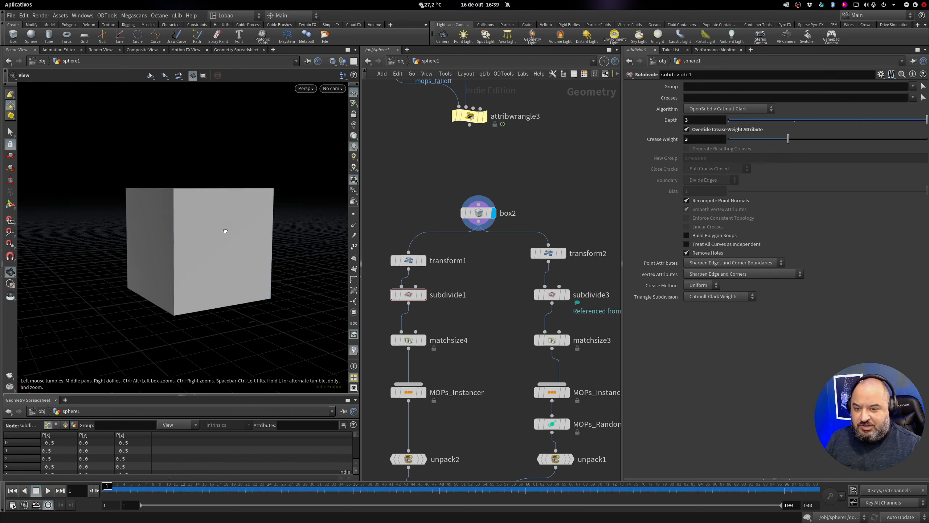
{"action": "mouse_move", "coordinate": [224, 228]}
{"action": "left_mouse_down"}
{"action": "mouse_move", "coordinate": [234, 241]}
{"action": "mouse_move", "coordinate": [226, 236]}
{"action": "left_mouse_up"}
{"action": "key", "text": "s"}
{"action": "scroll", "coordinate": [220, 226], "scroll_direction": "up", "scroll_amount": 3}
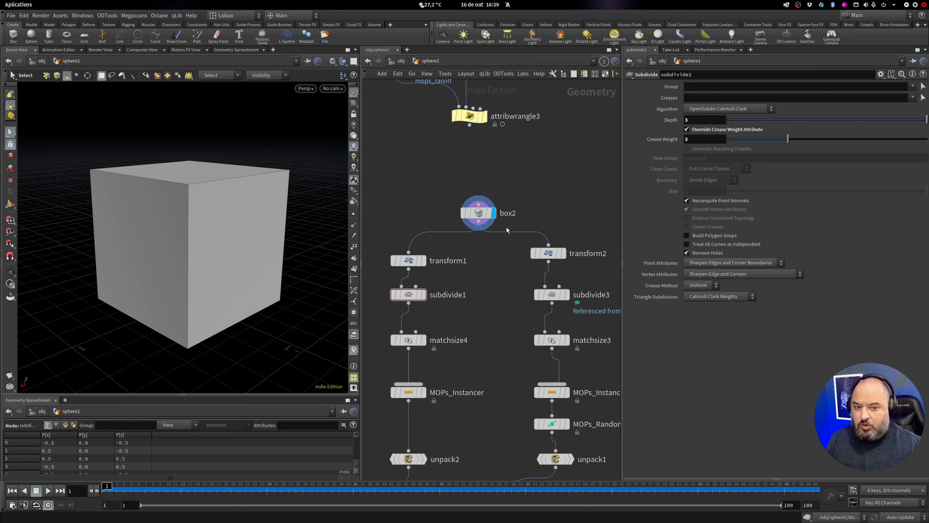
{"action": "middle_click_drag", "start_coordinate": [494, 268], "coordinate": [504, 223]}
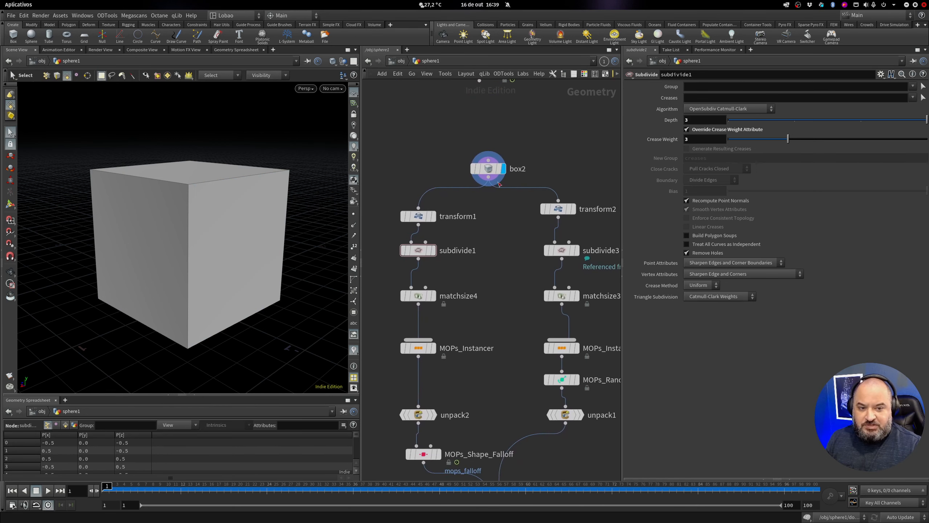
{"action": "left_click", "coordinate": [489, 171]}
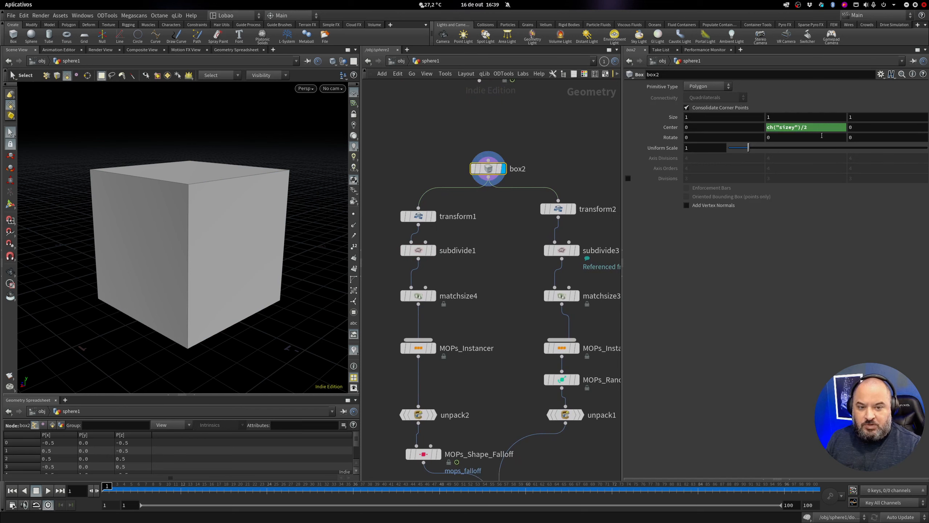
{"action": "key", "text": "Escape"}
{"action": "left_click_drag", "start_coordinate": [234, 297], "coordinate": [244, 269]}
{"action": "key", "text": "s"}
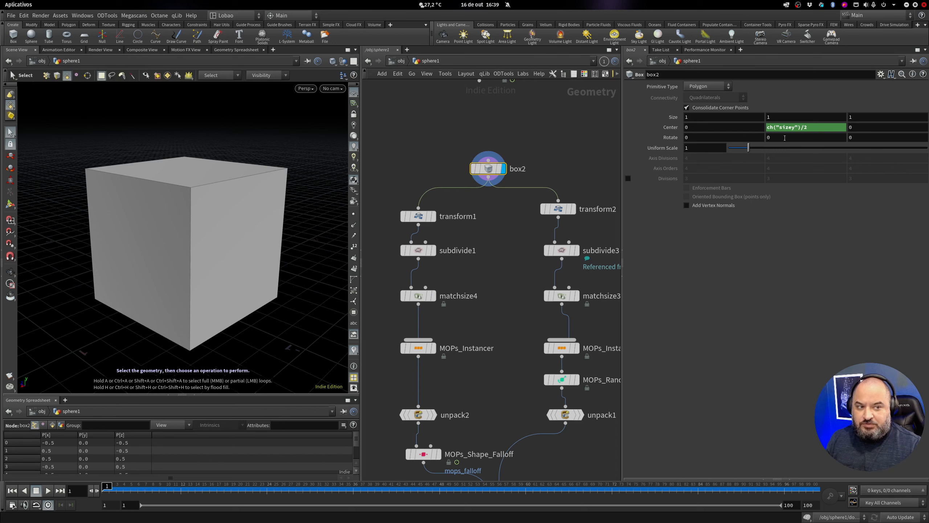
Display the transform1 result and select the nodes of each branch below box2 in turn, then clear the selection
{"action": "key", "text": "r"}
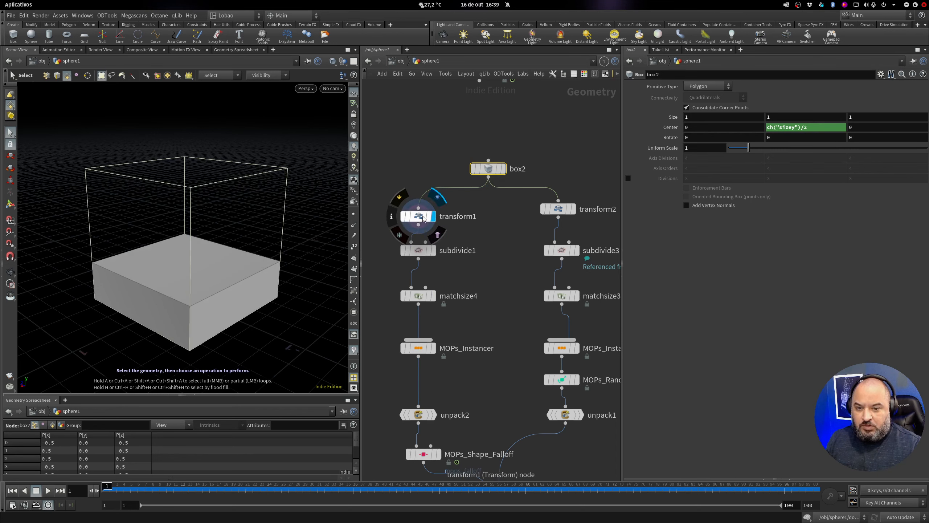
{"action": "left_click", "coordinate": [418, 219]}
{"action": "middle_click_drag", "start_coordinate": [388, 176], "coordinate": [404, 146]}
{"action": "left_click_drag", "start_coordinate": [404, 146], "coordinate": [439, 353]}
{"action": "middle_click_drag", "start_coordinate": [527, 337], "coordinate": [498, 344]}
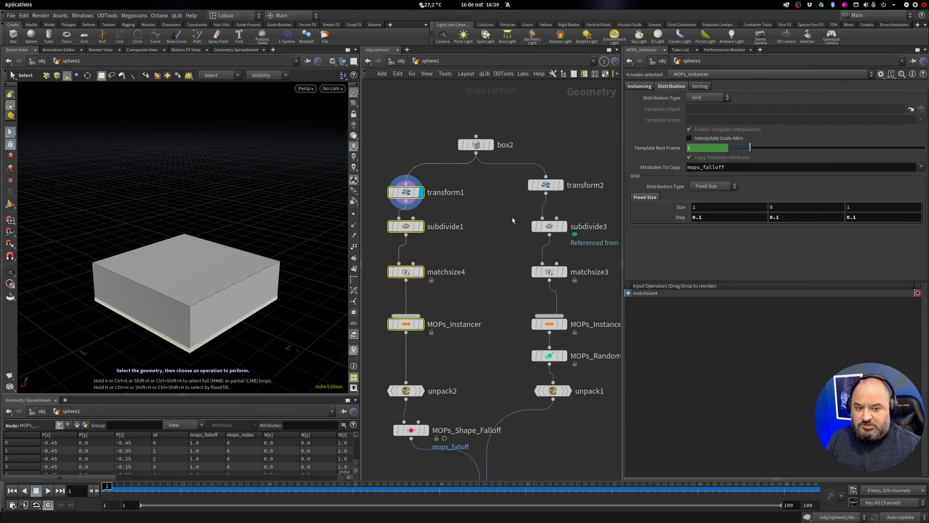
{"action": "left_click_drag", "start_coordinate": [520, 178], "coordinate": [562, 356]}
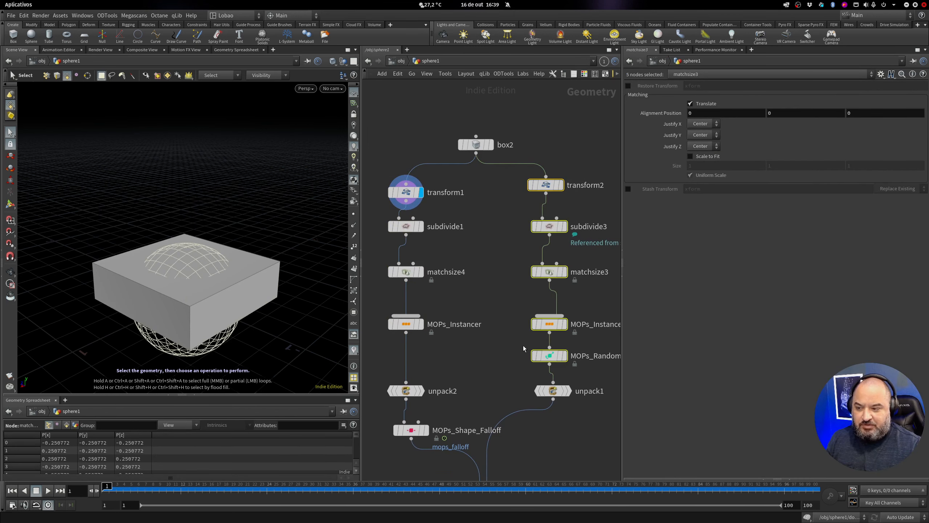
{"action": "left_click", "coordinate": [485, 225]}
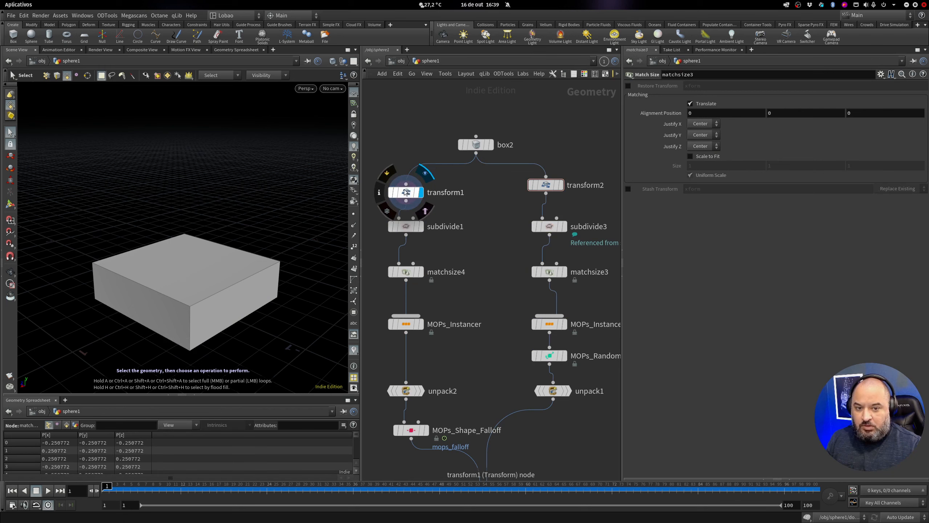
Move transform1 level with transform2 and display the subdivide1 node with its parameters
{"action": "left_click_drag", "start_coordinate": [407, 193], "coordinate": [406, 186]}
{"action": "key", "text": "Escape"}
{"action": "left_click_drag", "start_coordinate": [193, 276], "coordinate": [207, 243]}
{"action": "key", "text": "s"}
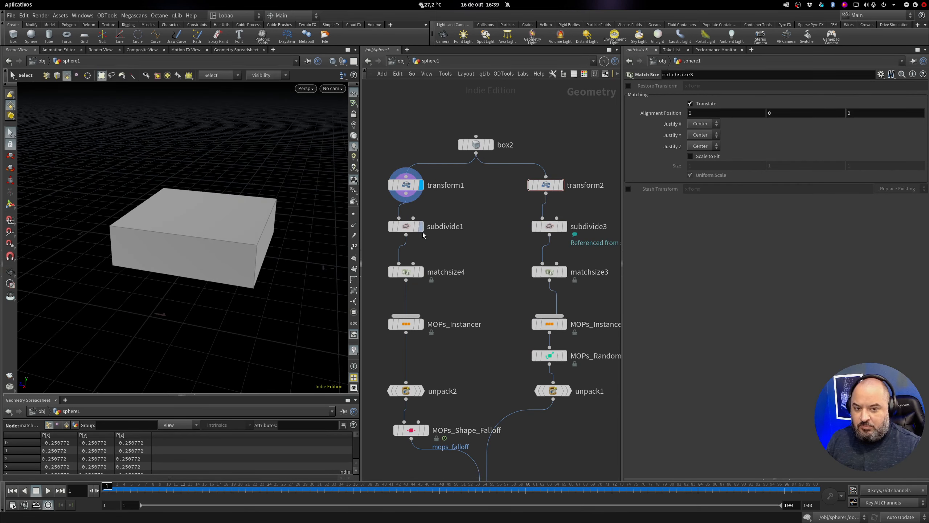
{"action": "left_click", "coordinate": [421, 226]}
{"action": "left_click", "coordinate": [412, 226]}
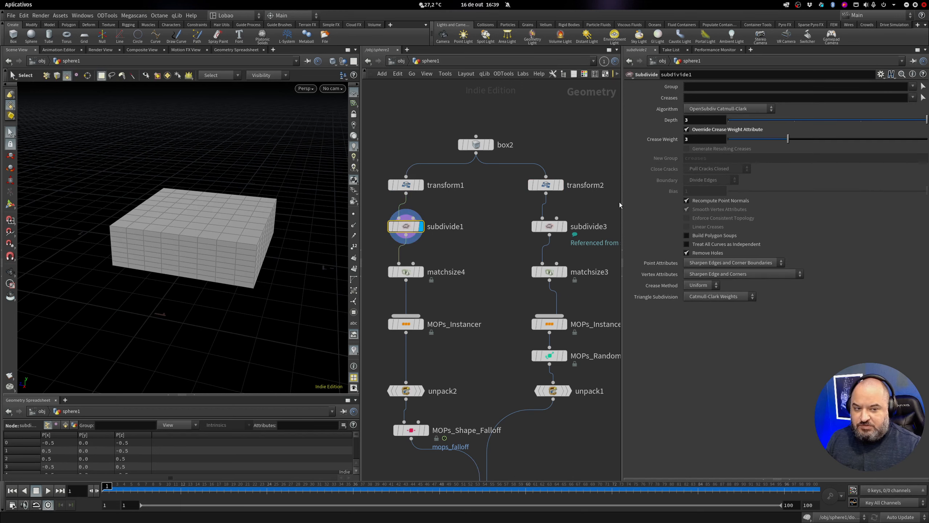
Turn off Override Crease Weight Attribute on subdivide1, examine the resulting shape, and turn the override back on
{"action": "left_click", "coordinate": [686, 129]}
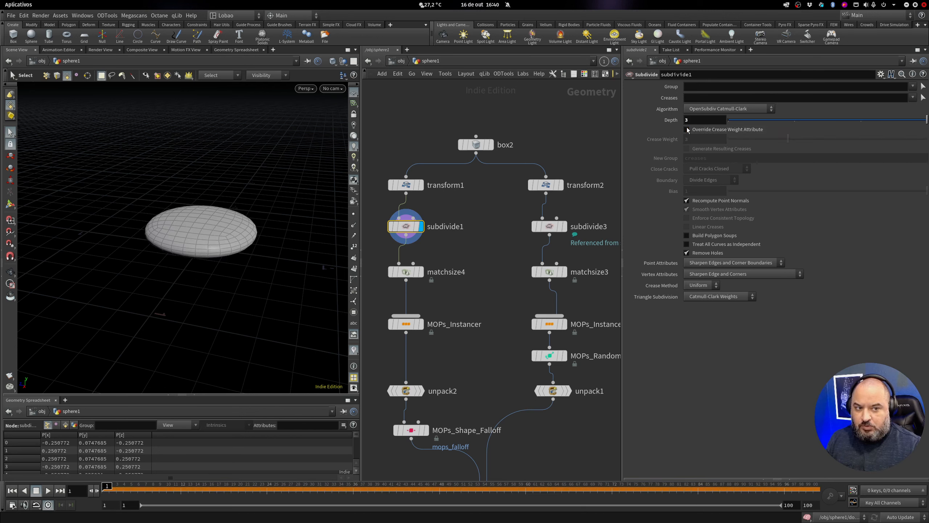
{"action": "key", "text": "Escape"}
{"action": "left_click_drag", "start_coordinate": [251, 207], "coordinate": [228, 236]}
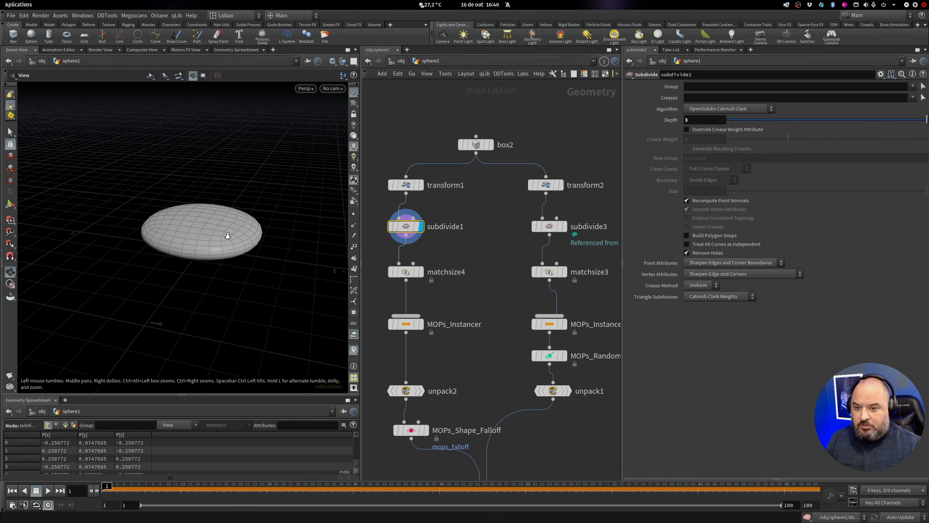
{"action": "scroll", "coordinate": [228, 236], "scroll_direction": "up", "scroll_amount": 2}
{"action": "scroll", "coordinate": [299, 233], "scroll_direction": "up", "scroll_amount": 2}
{"action": "key", "text": "s"}
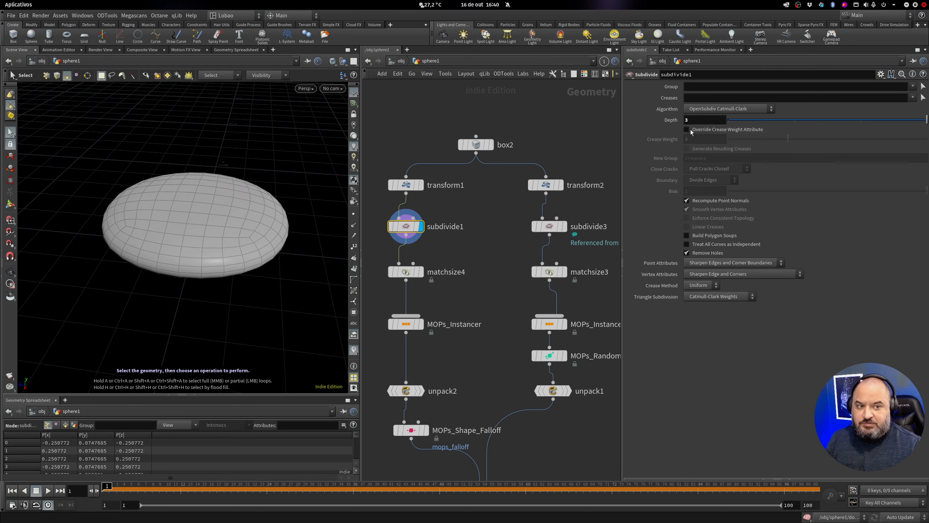
{"action": "left_click", "coordinate": [687, 129]}
Compare the parameters of subdivide3 with those of subdivide1
{"action": "mouse_move", "coordinate": [404, 224]}
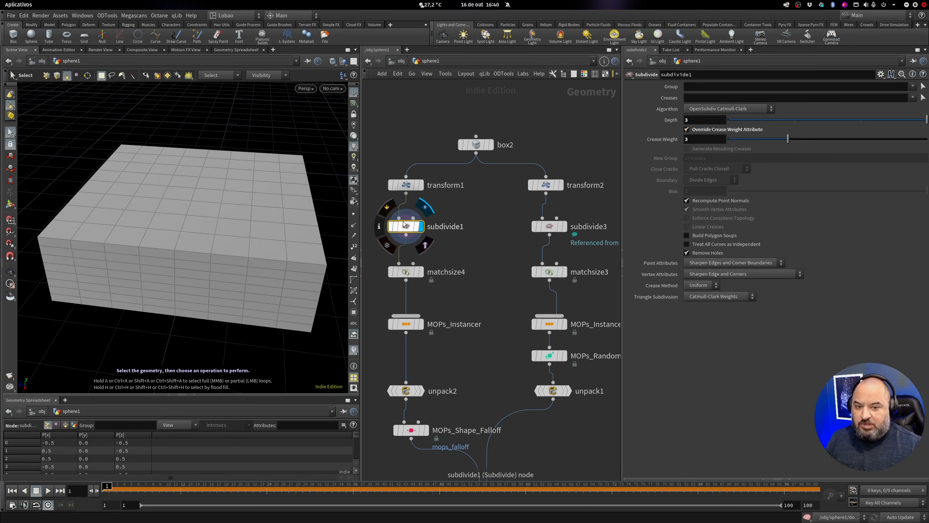
{"action": "mouse_move", "coordinate": [550, 227]}
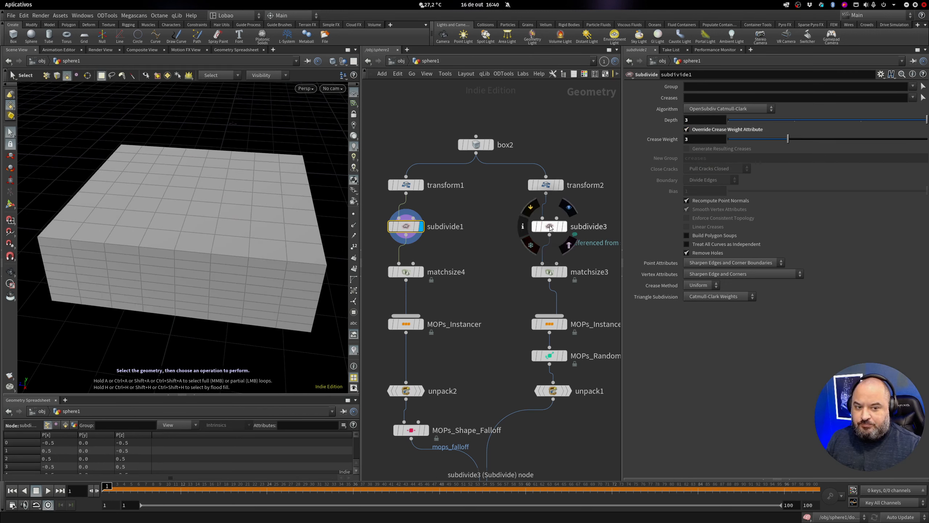
{"action": "left_click", "coordinate": [550, 226]}
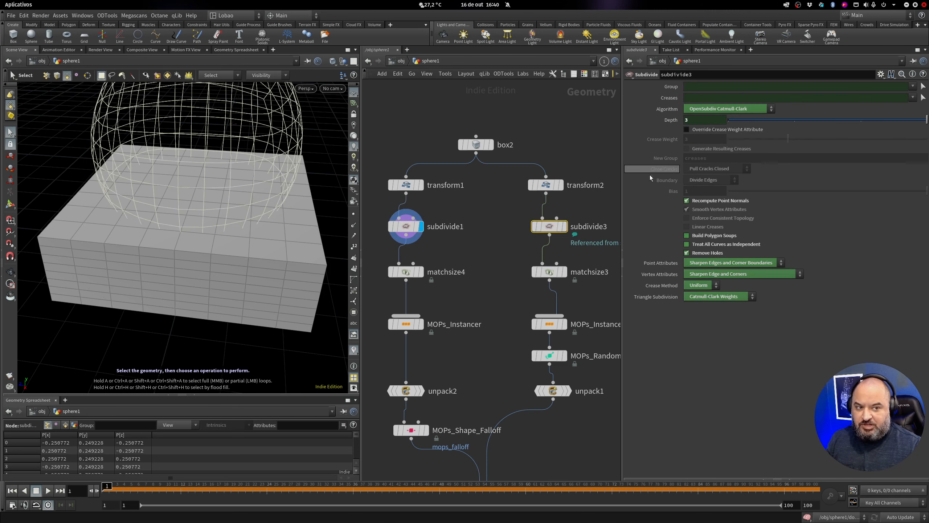
{"action": "left_click", "coordinate": [467, 246]}
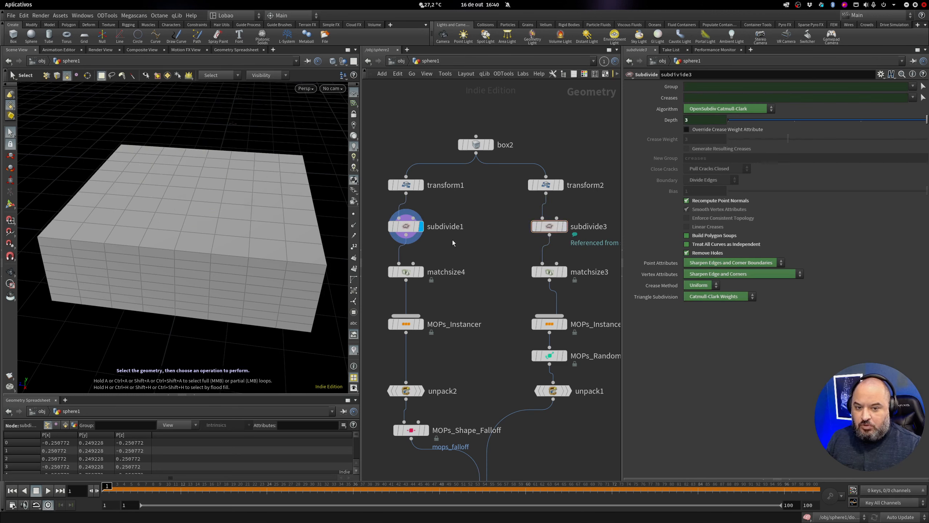
{"action": "left_click", "coordinate": [406, 227]}
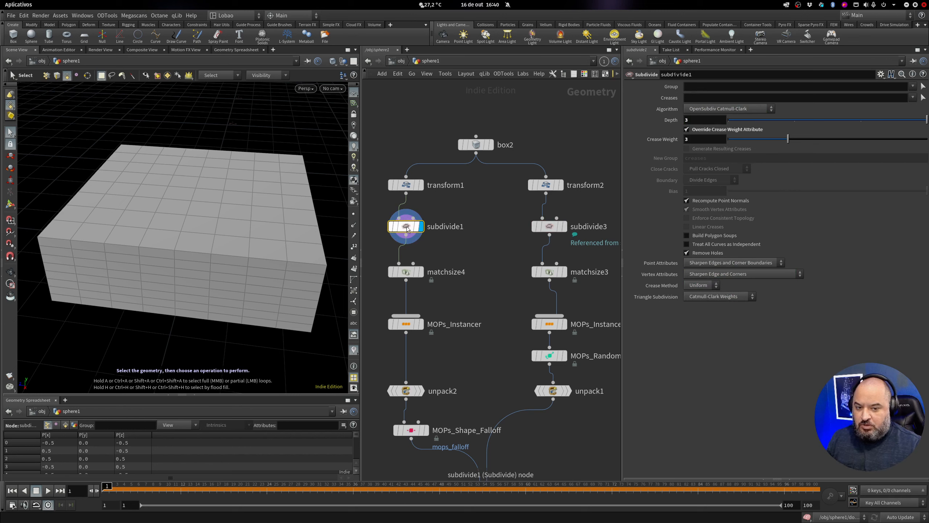
Make a reference copy of subdivide1 between the two branches and delete the copy
{"action": "mouse_move", "coordinate": [407, 228]}
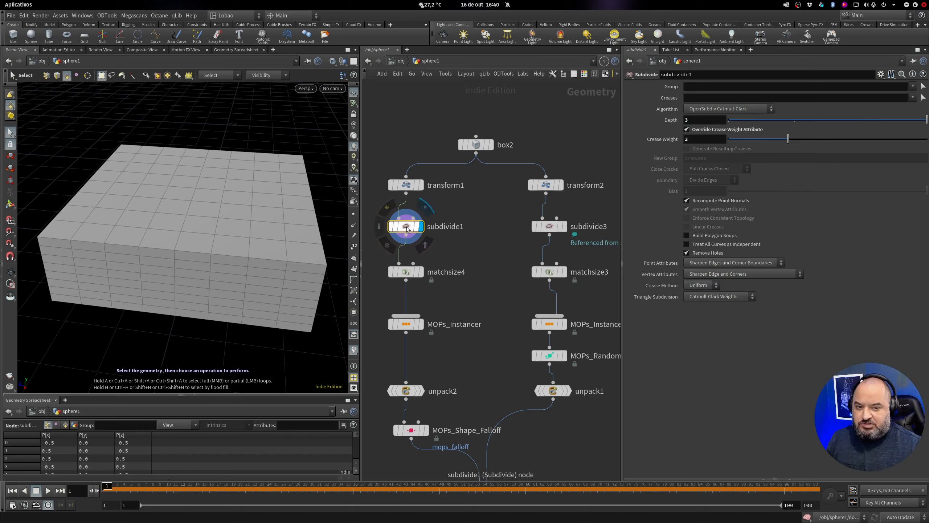
{"action": "left_click_drag", "start_coordinate": [407, 228], "coordinate": [475, 230], "text": "alt"}
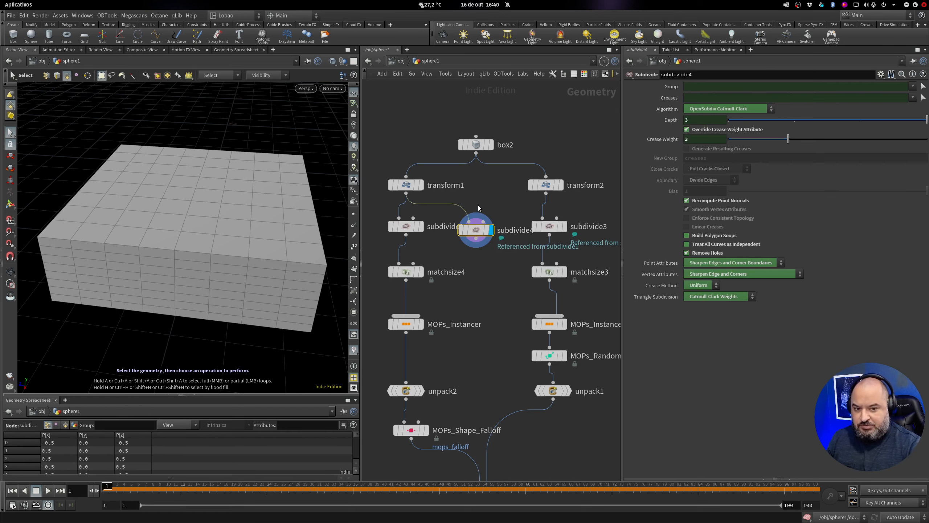
{"action": "key", "text": "Delete"}
Display transform2 and subdivide3 in turn, with the viewport reset to its home view
{"action": "left_click", "coordinate": [561, 185]}
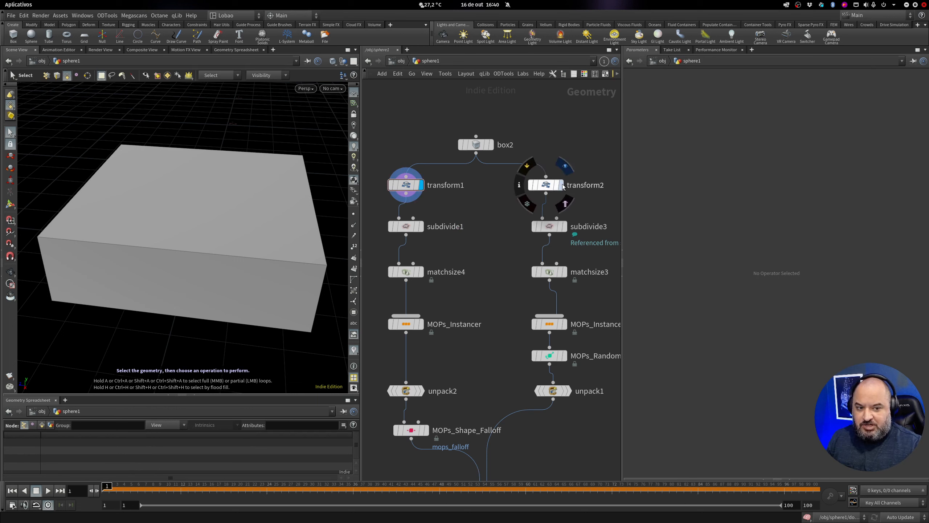
{"action": "key", "text": "space+h"}
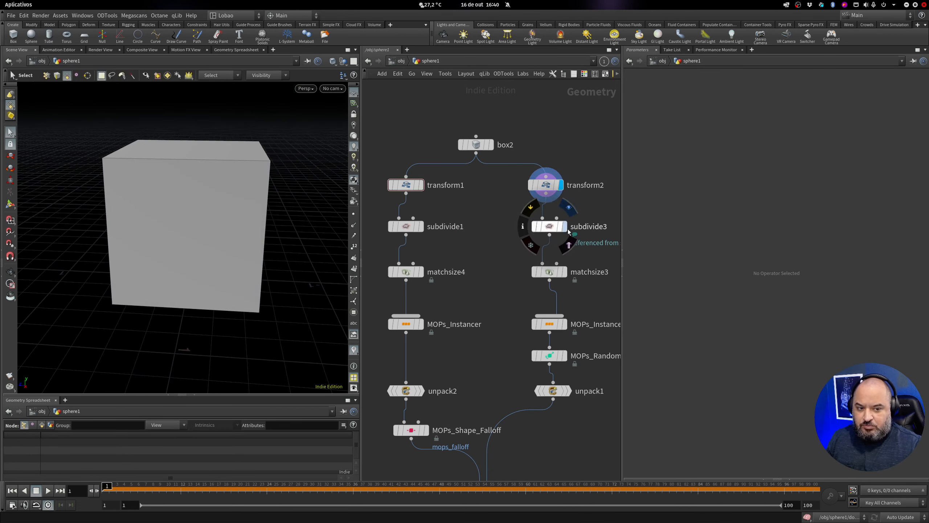
{"action": "left_click", "coordinate": [564, 226]}
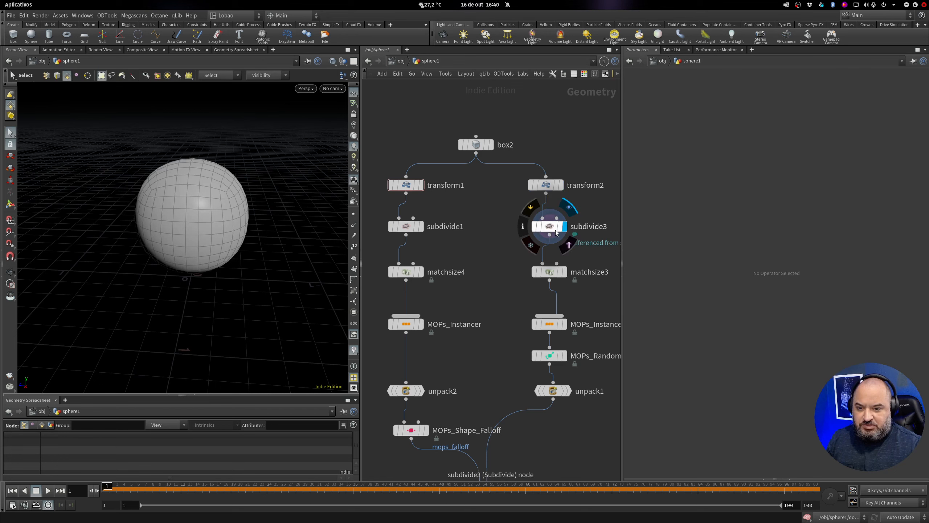
Try a Depth of 4 on subdivide1, restore it to 3, and deselect the node
{"action": "left_click", "coordinate": [404, 226]}
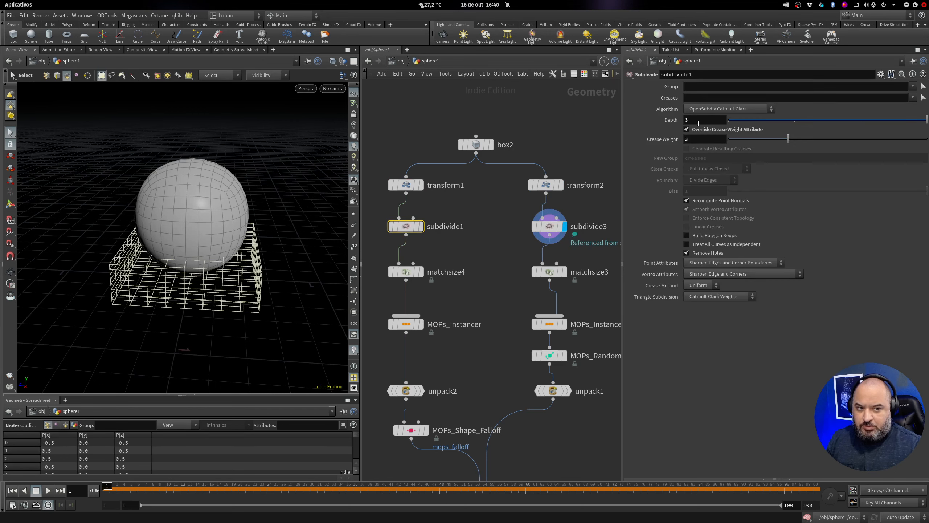
{"action": "key", "text": "BackSpace"}
{"action": "type", "text": "4"}
{"action": "key", "text": "Return"}
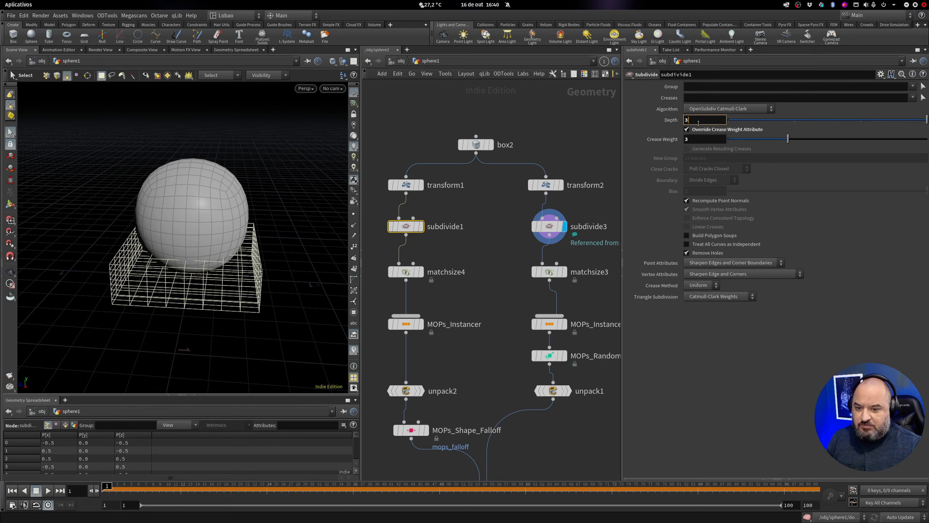
{"action": "key", "text": "BackSpace"}
{"action": "type", "text": "3"}
{"action": "key", "text": "Return"}
{"action": "left_click", "coordinate": [485, 253]}
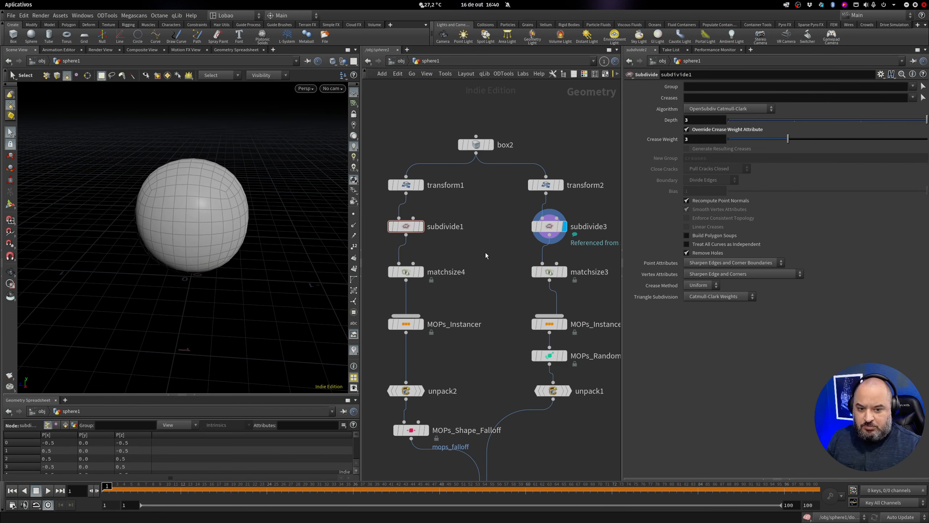
Display the matchsize4 node and examine its settings and the centered flat box from the side
{"action": "left_click", "coordinate": [420, 271]}
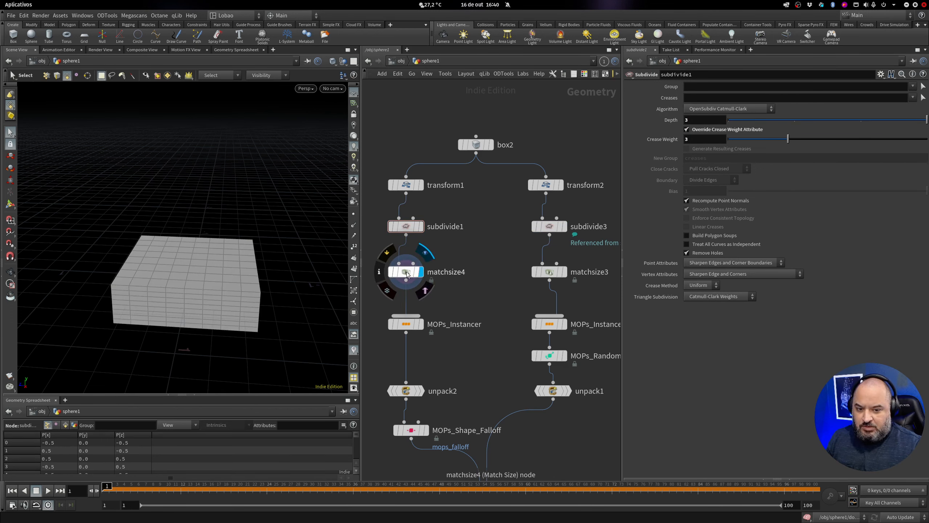
{"action": "left_click", "coordinate": [406, 271]}
{"action": "key", "text": "Escape"}
{"action": "left_click_drag", "start_coordinate": [201, 274], "coordinate": [164, 254]}
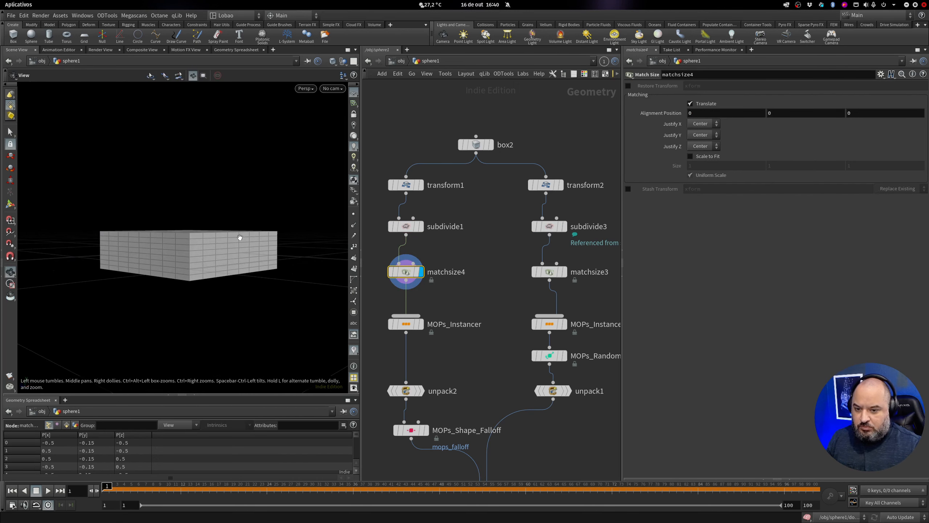
{"action": "left_click_drag", "start_coordinate": [239, 242], "coordinate": [197, 245]}
{"action": "key", "text": "s"}
Display matchsize3 and compare its sphere's alignment with the flat box from matchsize4
{"action": "left_click", "coordinate": [563, 272]}
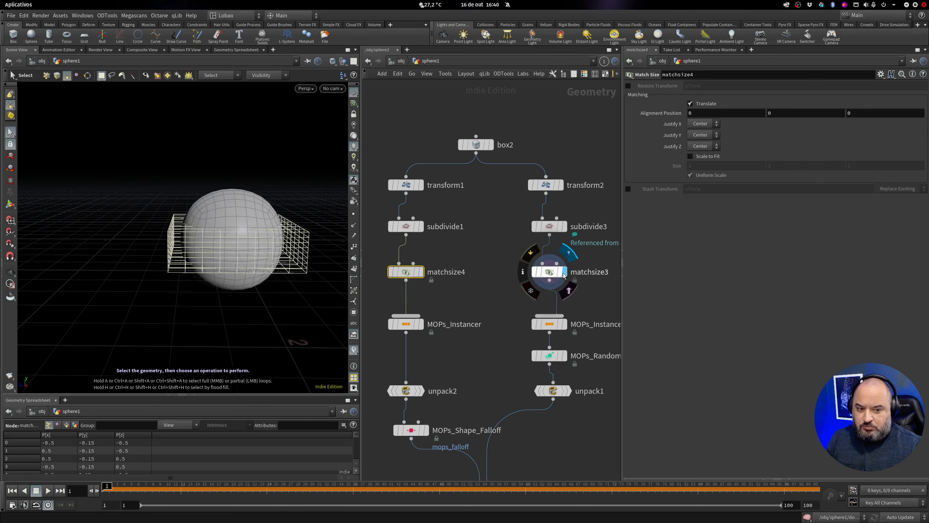
{"action": "key", "text": "Escape"}
{"action": "left_click_drag", "start_coordinate": [278, 219], "coordinate": [214, 219]}
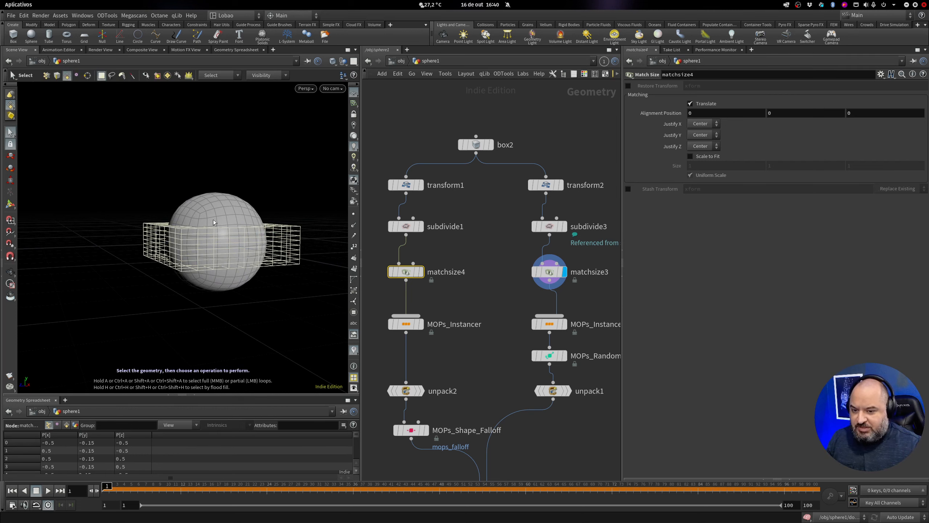
{"action": "left_click_drag", "start_coordinate": [214, 218], "coordinate": [204, 234], "text": "alt"}
Display the MOPs_Instancer node and examine its grid of flat boxes up close
{"action": "middle_click_drag", "start_coordinate": [499, 353], "coordinate": [520, 300]}
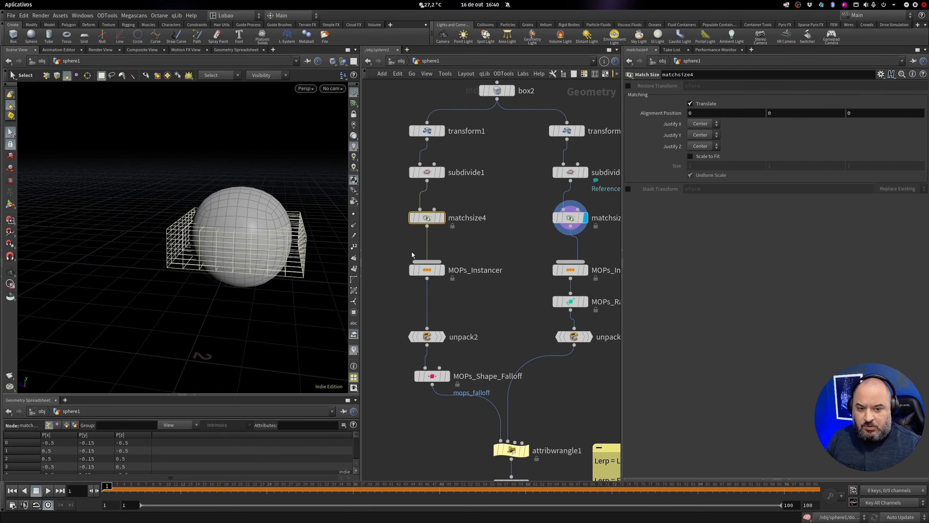
{"action": "mouse_move", "coordinate": [447, 274]}
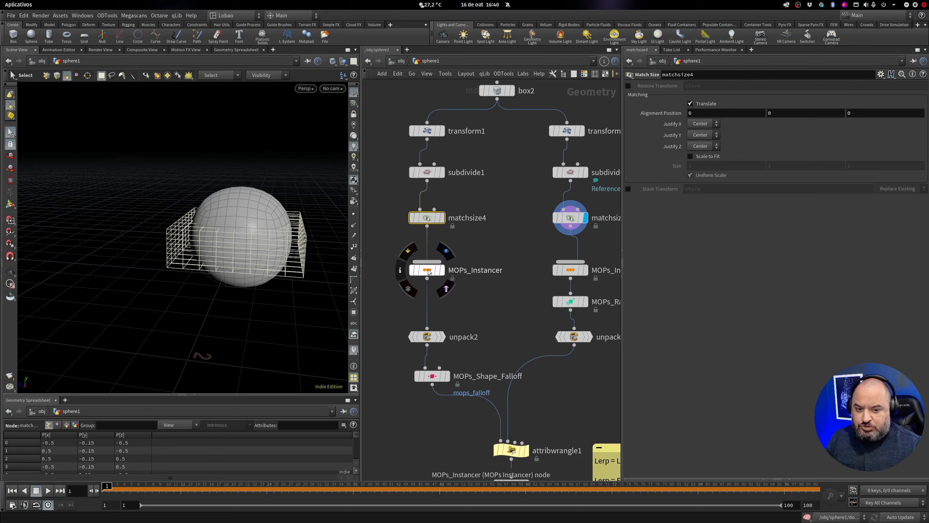
{"action": "key", "text": "r"}
{"action": "left_click", "coordinate": [429, 273]}
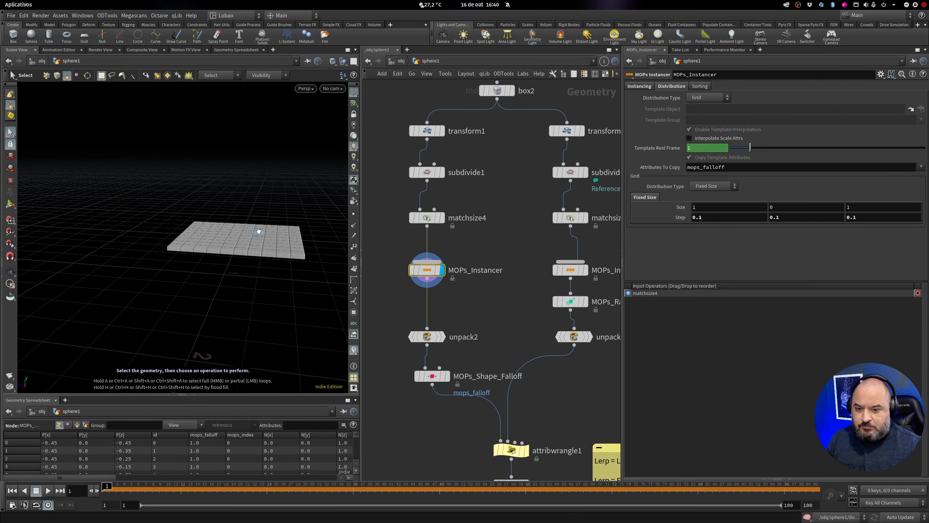
{"action": "left_click_drag", "start_coordinate": [259, 232], "coordinate": [257, 261], "text": "alt"}
{"action": "middle_click_drag", "start_coordinate": [257, 261], "coordinate": [211, 245], "text": "alt"}
{"action": "right_click_drag", "start_coordinate": [187, 254], "coordinate": [321, 262], "text": "alt"}
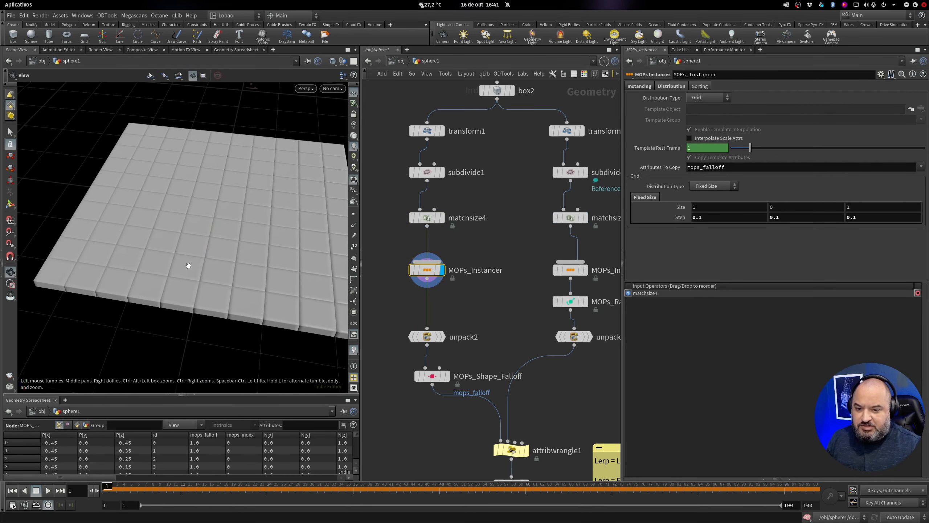
{"action": "left_click_drag", "start_coordinate": [188, 266], "coordinate": [211, 266], "text": "alt"}
{"action": "right_click_drag", "start_coordinate": [211, 266], "coordinate": [192, 272], "text": "alt"}
{"action": "middle_click_drag", "start_coordinate": [220, 259], "coordinate": [204, 257], "text": "alt"}
{"action": "key", "text": "s"}
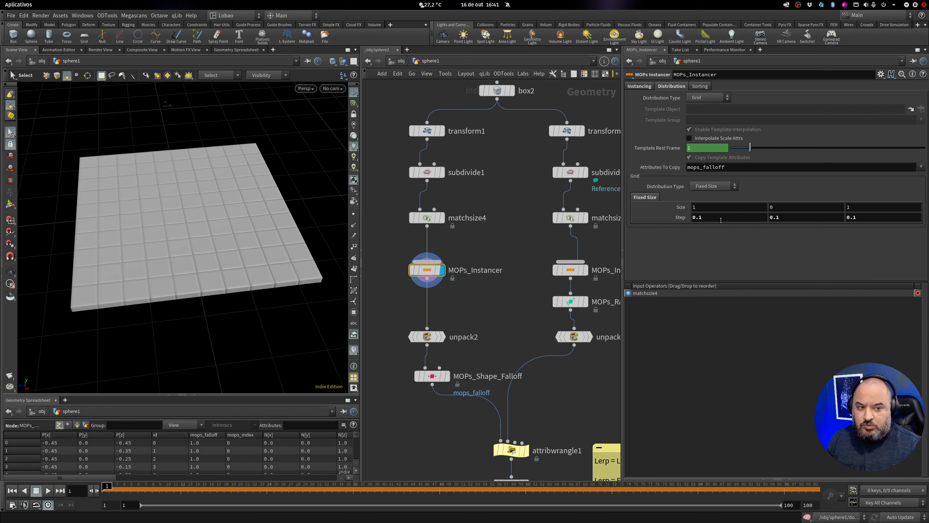
Try scaling down the grid Step on MOPs_Instancer, and revert the Step to its default values
{"action": "middle_click_drag", "start_coordinate": [677, 218], "coordinate": [755, 247]}
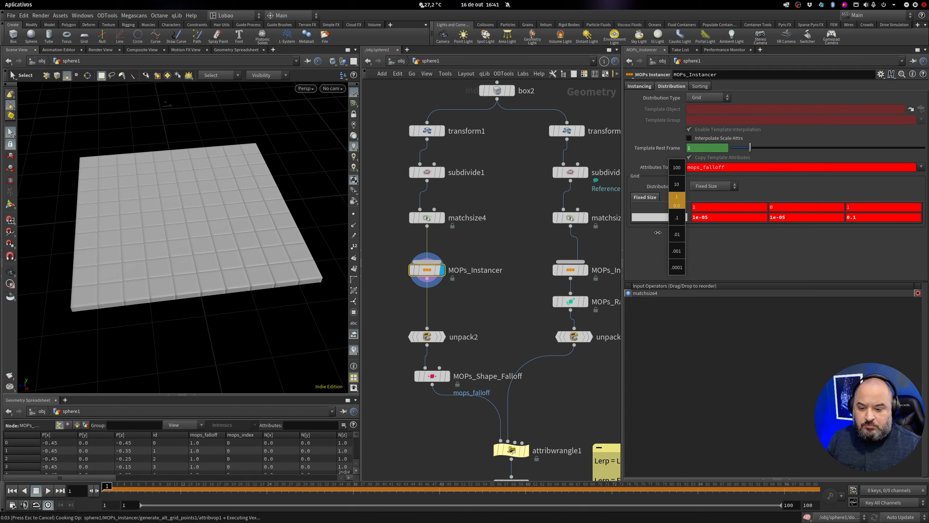
{"action": "middle_click_drag", "start_coordinate": [657, 232], "coordinate": [664, 218]}
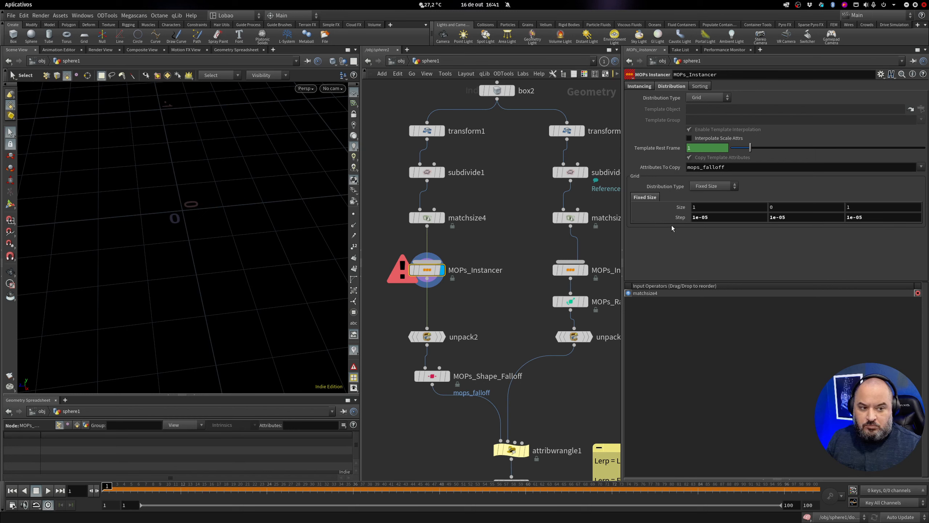
{"action": "right_click", "coordinate": [680, 218]}
{"action": "left_click", "coordinate": [710, 378]}
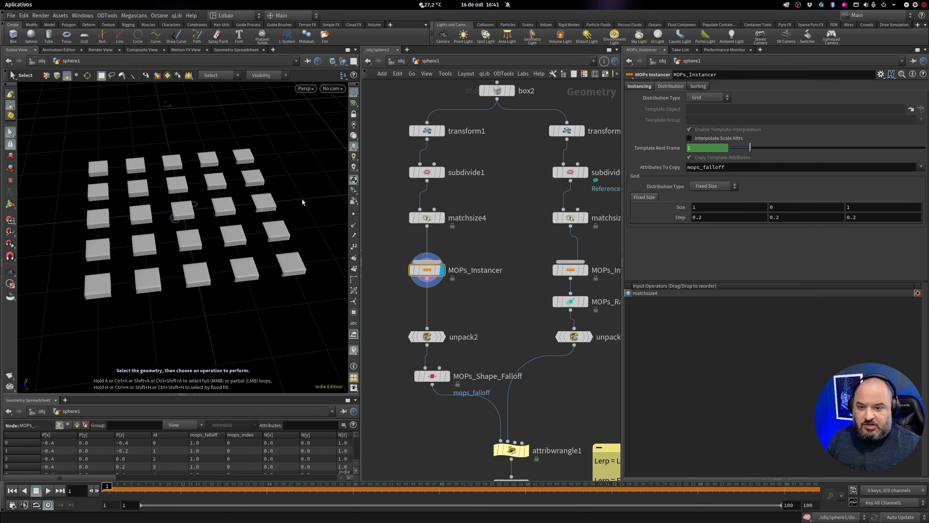
Set the grid Step of MOPs_Instancer to .1 on all three axes
{"action": "left_click", "coordinate": [699, 218]}
{"action": "double_click", "coordinate": [699, 217]}
{"action": "type", "text": ".1"}
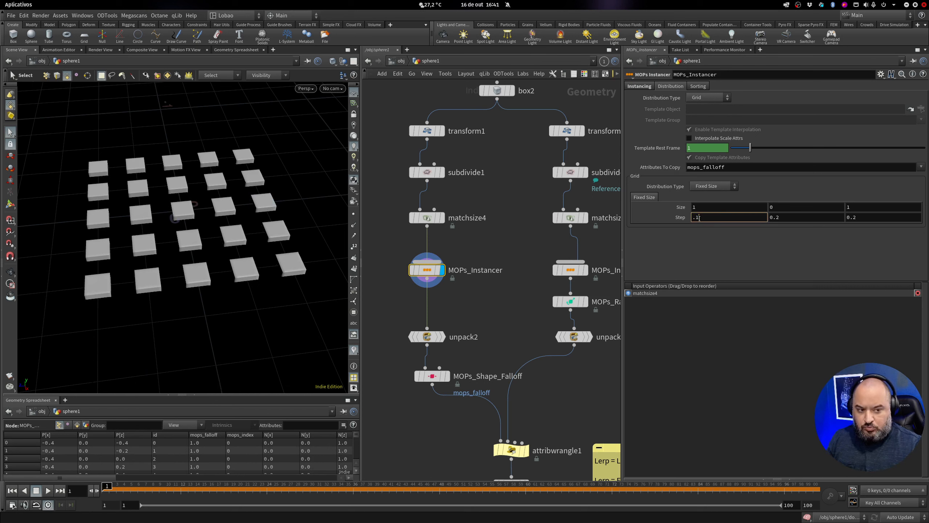
{"action": "key", "text": "Tab"}
{"action": "type", "text": ".1"}
{"action": "key", "text": "Tab"}
{"action": "type", "text": ".1"}
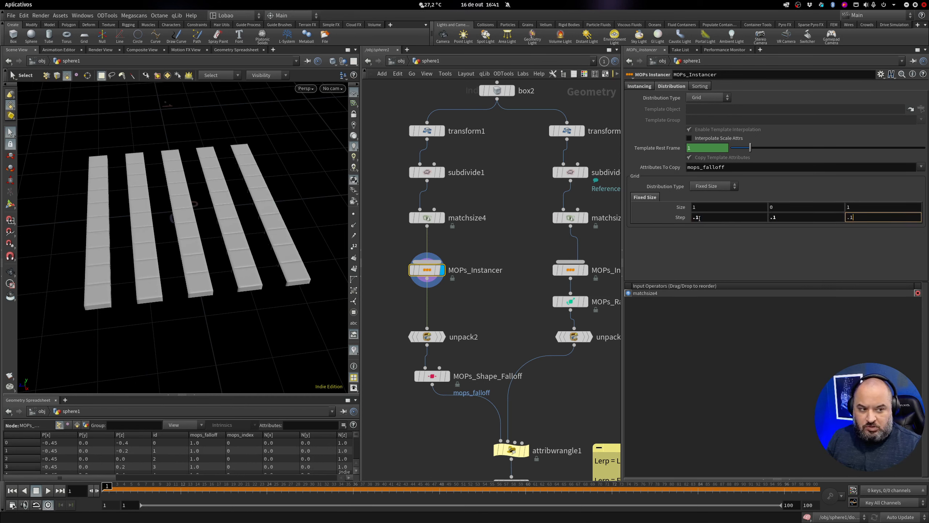
{"action": "key", "text": "Return"}
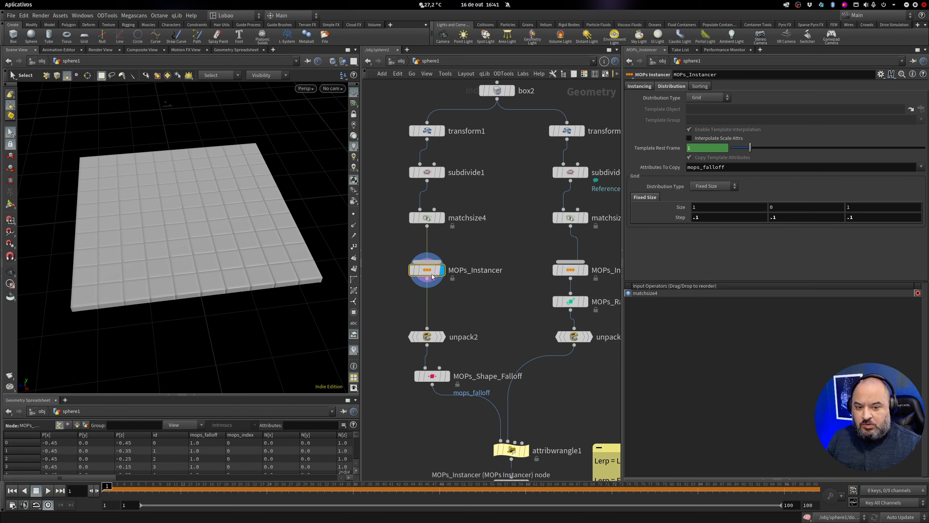
Compare MOPs_Instancer1's linked grid distribution and sphere output with those of MOPs_Instancer
{"action": "middle_click_drag", "start_coordinate": [521, 286], "coordinate": [506, 286]}
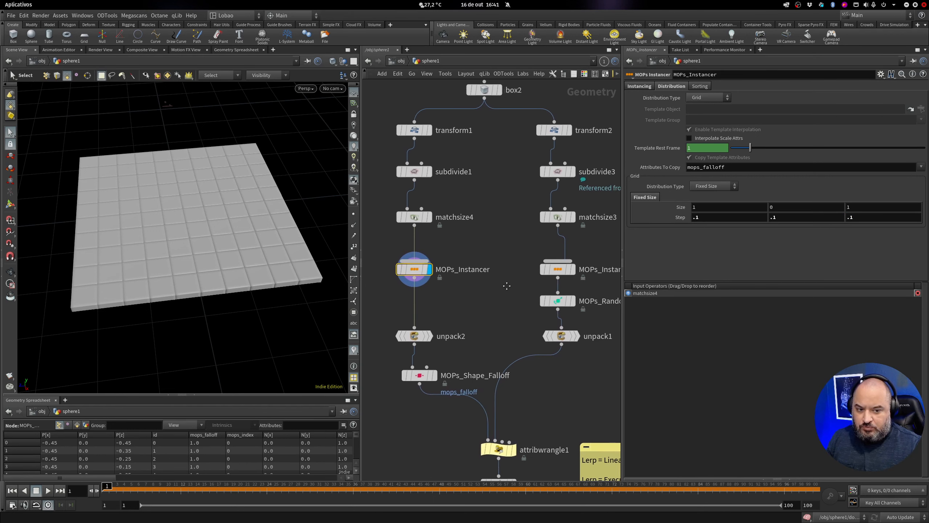
{"action": "left_click", "coordinate": [557, 269]}
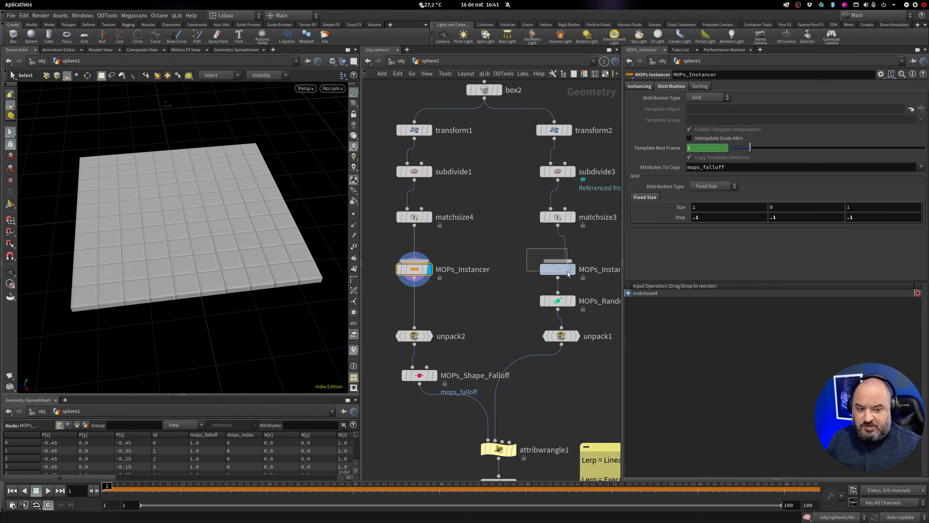
{"action": "left_click", "coordinate": [645, 131]}
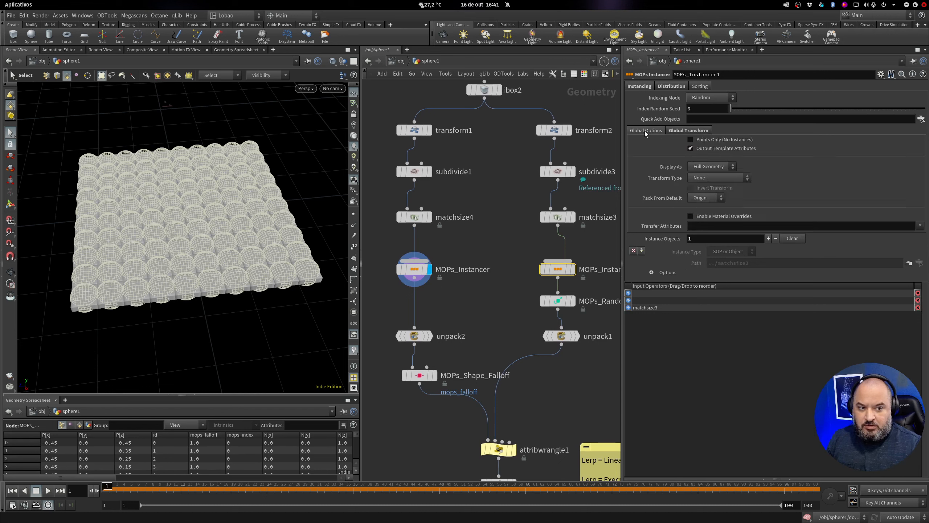
{"action": "left_click", "coordinate": [671, 85]}
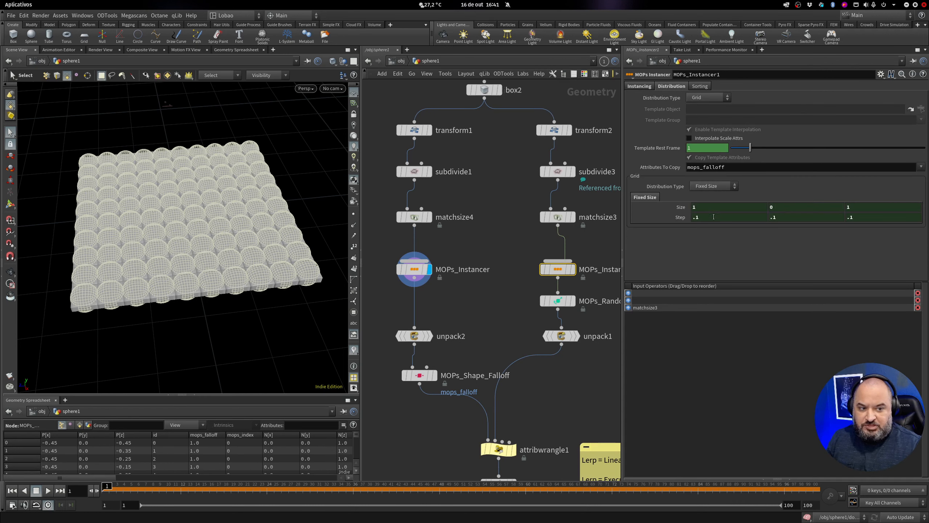
{"action": "left_click", "coordinate": [414, 269]}
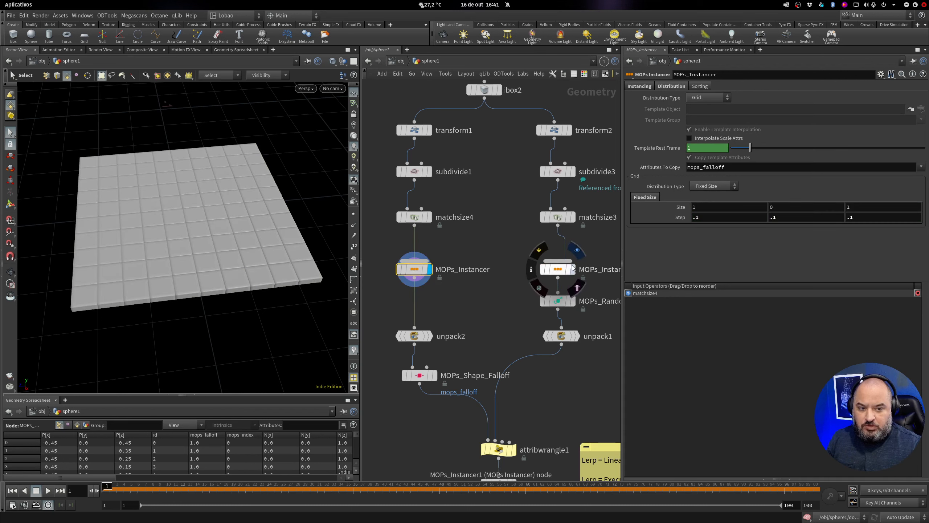
{"action": "left_click", "coordinate": [559, 272]}
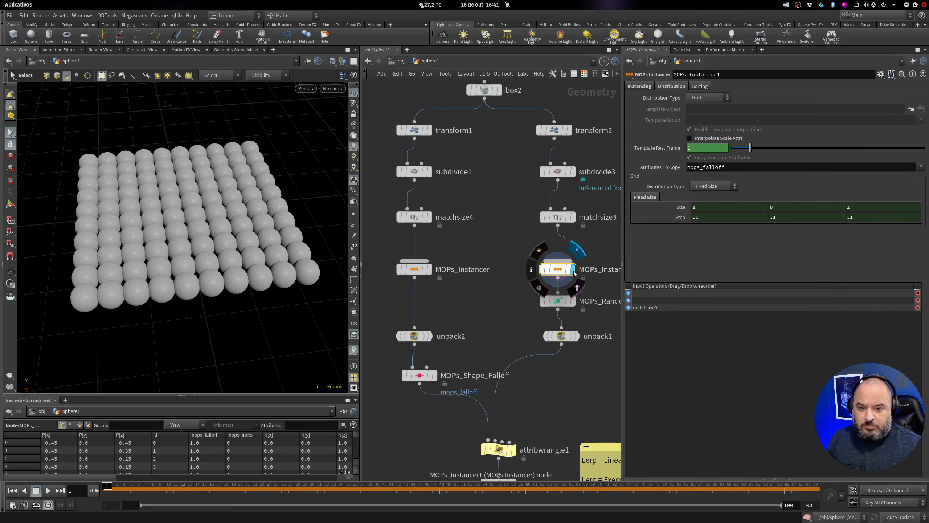
{"action": "left_click", "coordinate": [435, 270]}
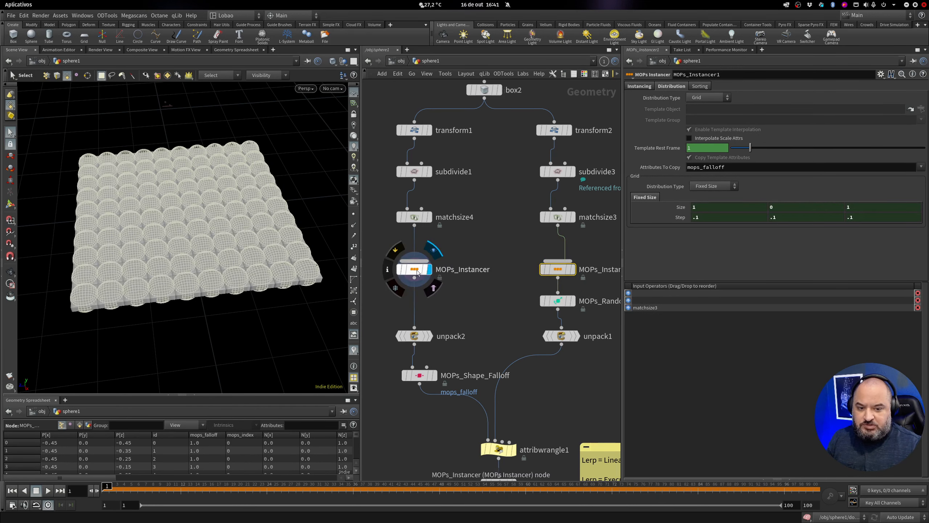
Display MOPs_Instancer1 and examine the Uniform Scale in its global transform settings
{"action": "left_click", "coordinate": [557, 269]}
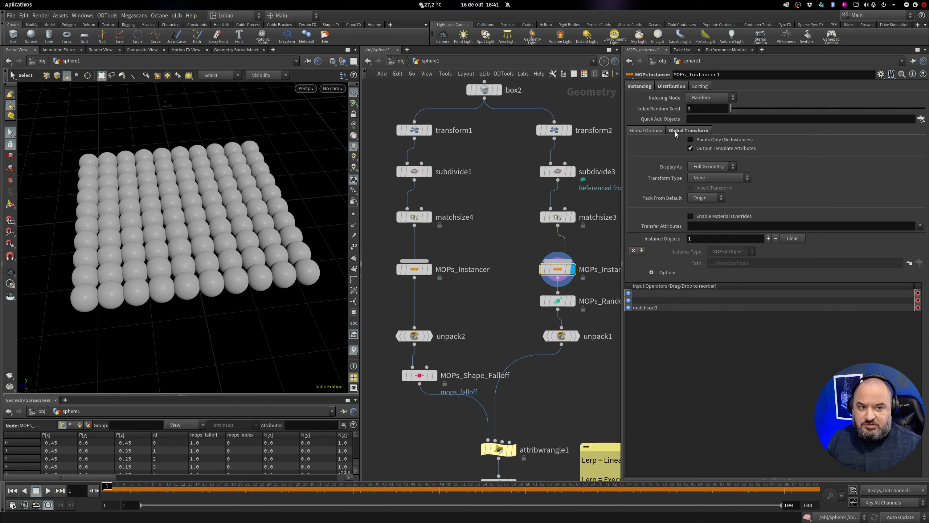
{"action": "left_click", "coordinate": [688, 130]}
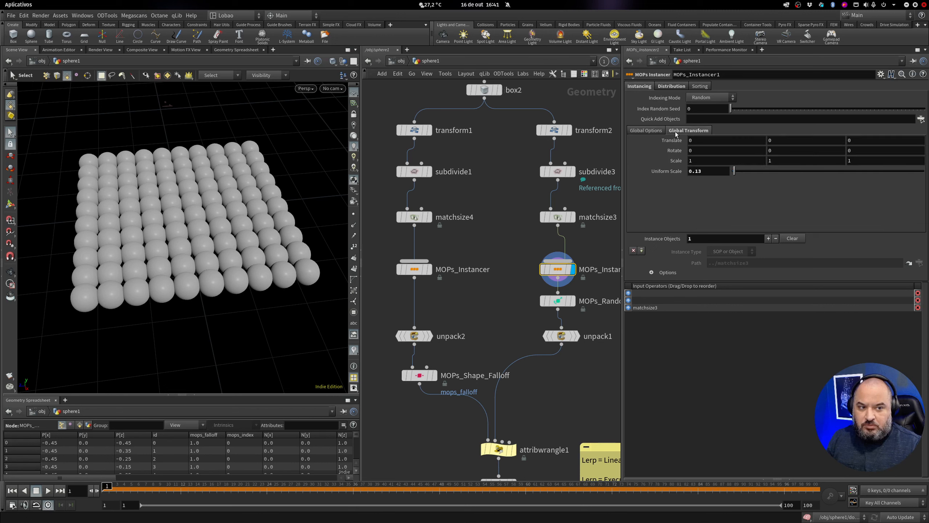
{"action": "left_click", "coordinate": [714, 173]}
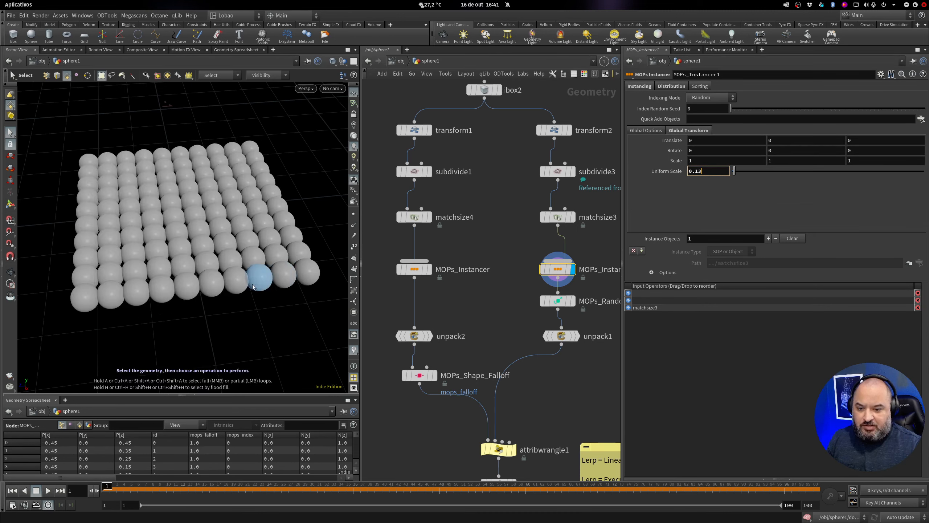
Bypass the MOPs_Randomize node and select MOPs_Instancer to compare its box grid with the displayed spheres
{"action": "left_click", "coordinate": [543, 301]}
{"action": "middle_click_drag", "start_coordinate": [475, 311], "coordinate": [486, 245]}
{"action": "left_click", "coordinate": [425, 203]}
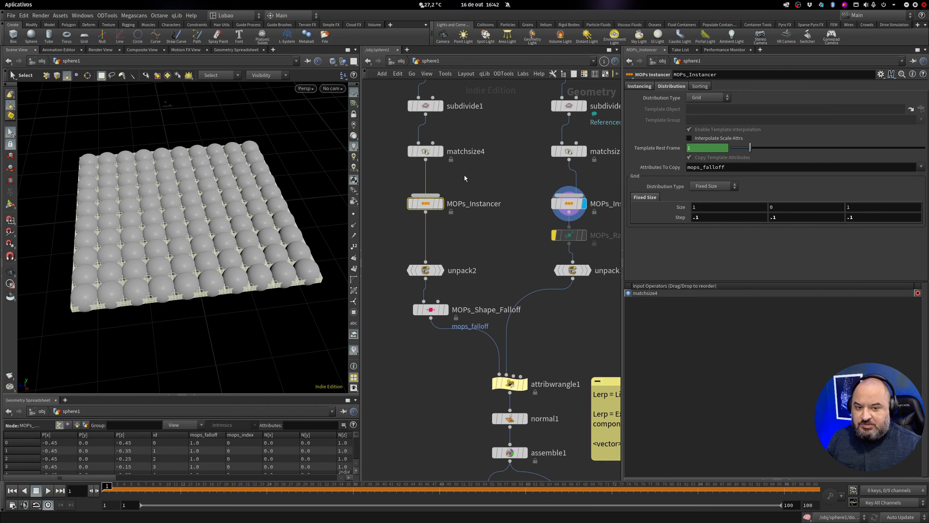
{"action": "middle_click_drag", "start_coordinate": [464, 177], "coordinate": [492, 189]}
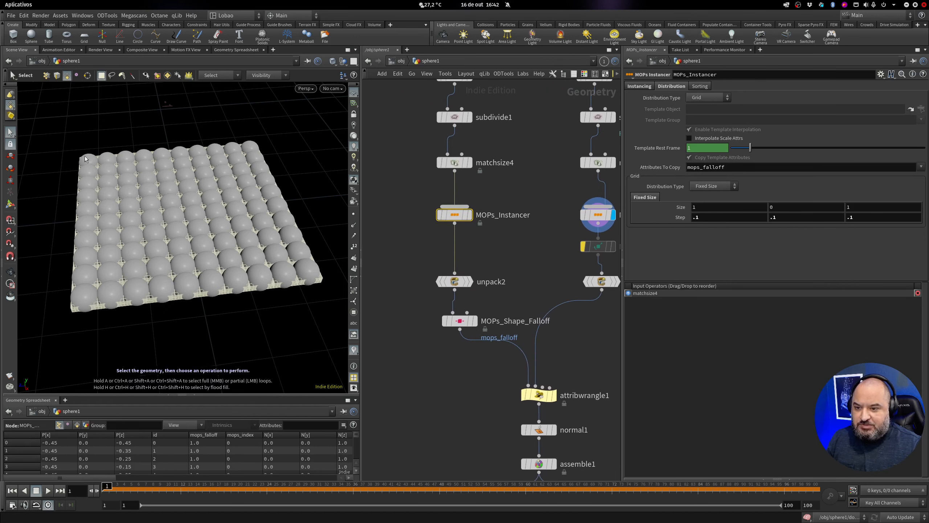
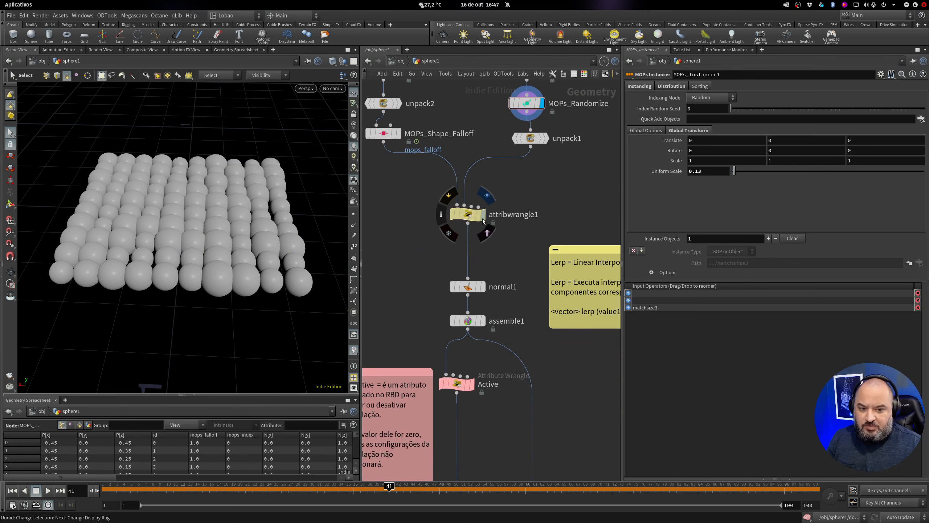
Display and select attribwrangle1, and move the timeline to frame 4
{"action": "left_click", "coordinate": [482, 214]}
{"action": "left_click", "coordinate": [468, 214]}
{"action": "left_click_drag", "start_coordinate": [194, 490], "coordinate": [123, 490]}
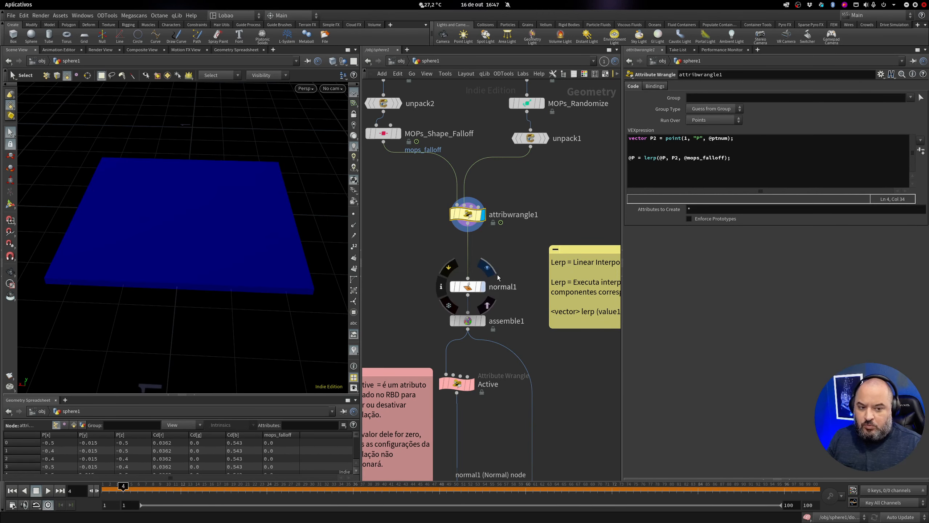
Display normal1 and assemble1 in turn, moving each node up closer beneath attribwrangle1
{"action": "middle_click_drag", "start_coordinate": [510, 259], "coordinate": [547, 199]}
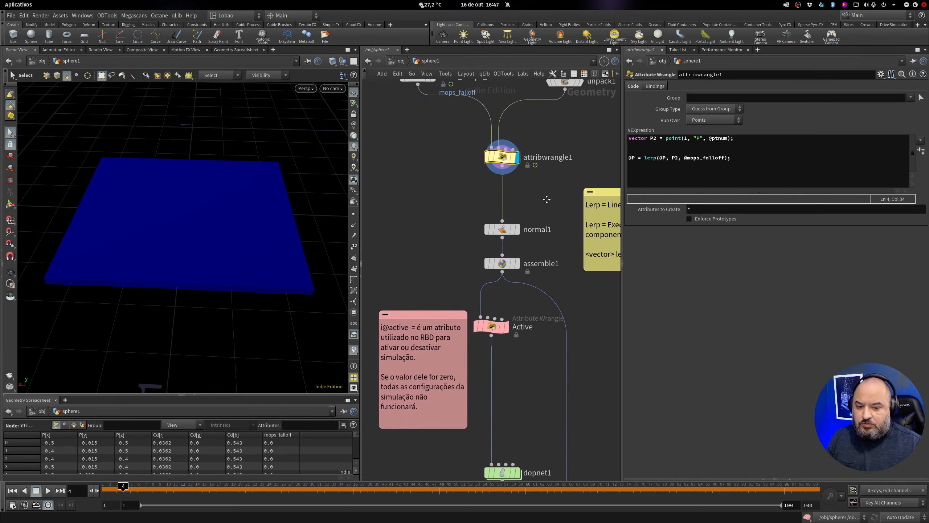
{"action": "left_click", "coordinate": [502, 229]}
{"action": "left_click", "coordinate": [516, 229]}
{"action": "left_click_drag", "start_coordinate": [505, 233], "coordinate": [504, 192]}
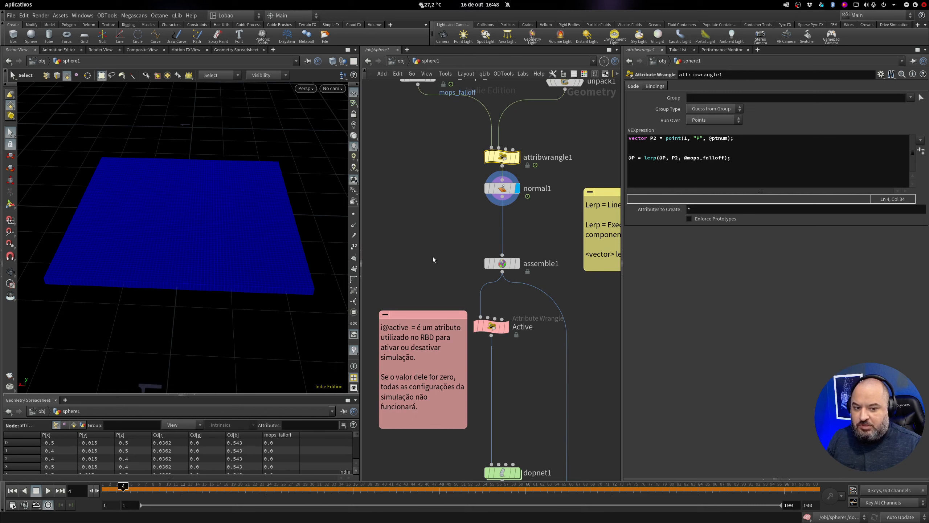
{"action": "left_click", "coordinate": [515, 264]}
{"action": "left_click_drag", "start_coordinate": [505, 269], "coordinate": [505, 232]}
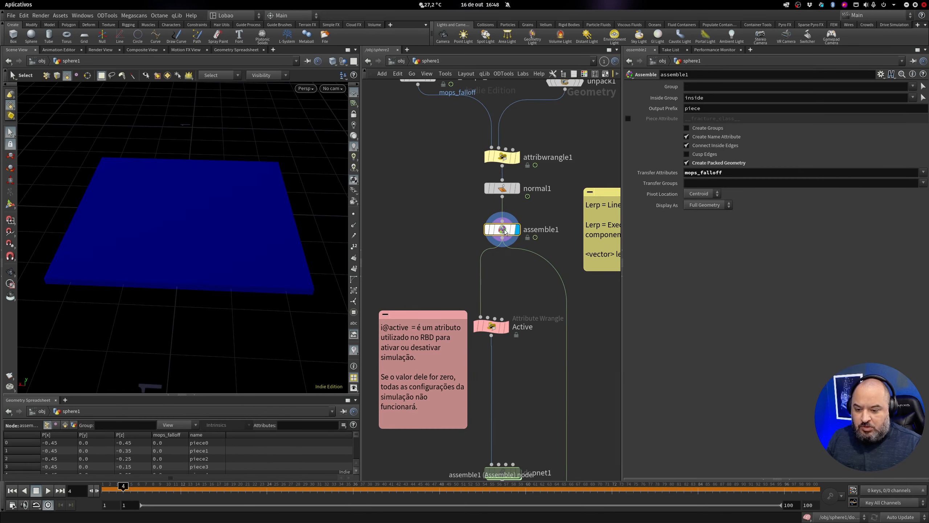
Examine assemble1's node info and its mops_falloff Transfer Attributes entry
{"action": "middle_click", "coordinate": [504, 232]}
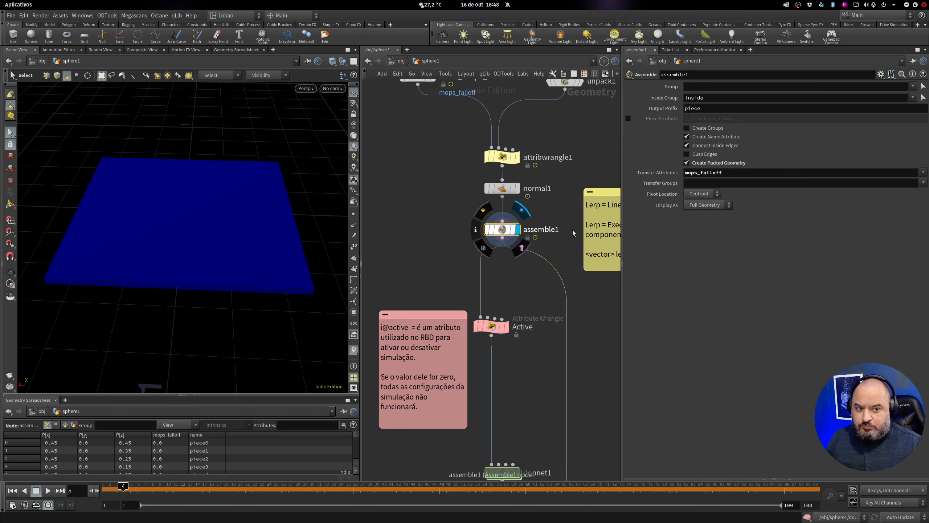
{"action": "left_click_drag", "start_coordinate": [724, 172], "coordinate": [683, 172]}
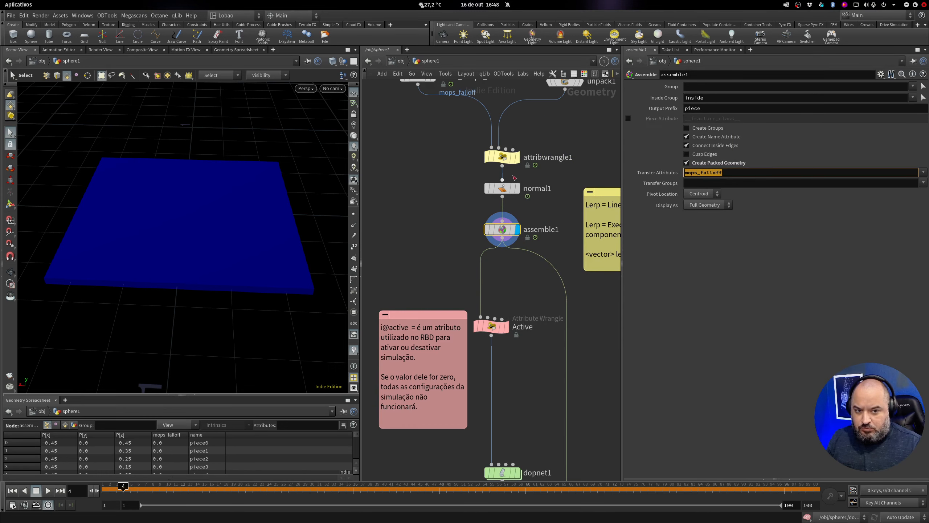
{"action": "left_click", "coordinate": [505, 233]}
Display unpack2 and assemble1 in turn and compare their geometry info
{"action": "middle_click_drag", "start_coordinate": [446, 183], "coordinate": [476, 246]}
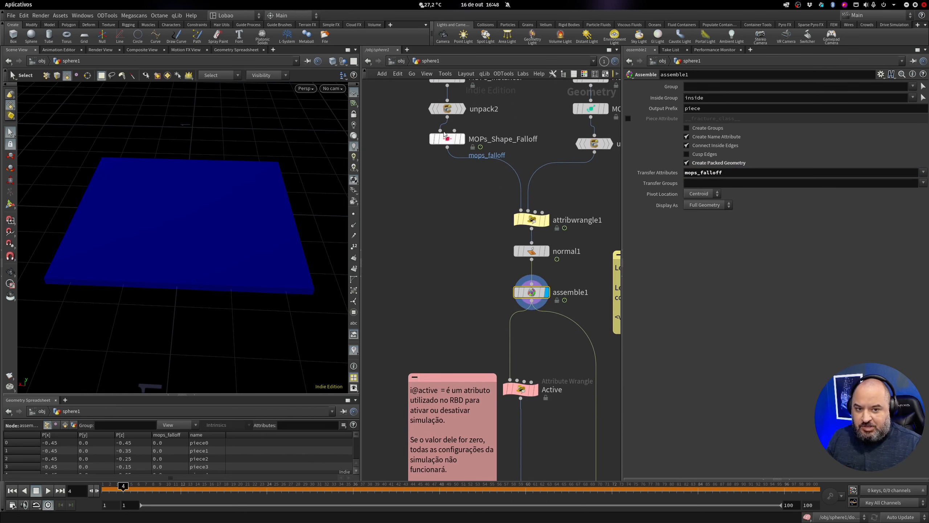
{"action": "left_click", "coordinate": [462, 109]}
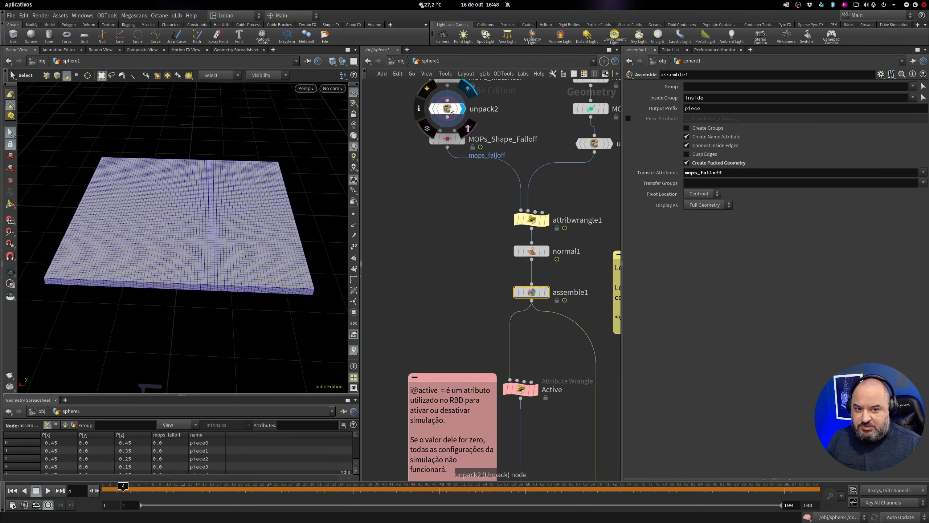
{"action": "left_click", "coordinate": [451, 110]}
{"action": "middle_click", "coordinate": [451, 110]}
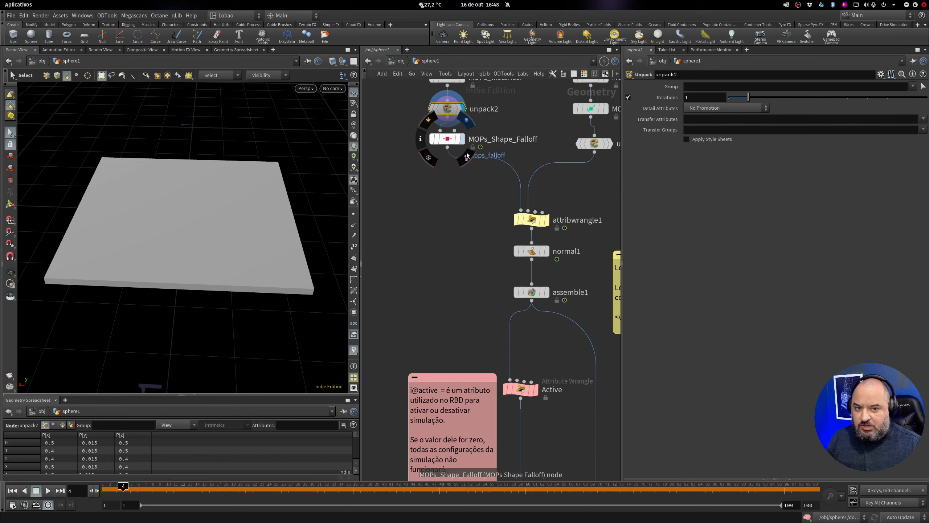
{"action": "left_click", "coordinate": [546, 292]}
{"action": "left_click", "coordinate": [537, 294]}
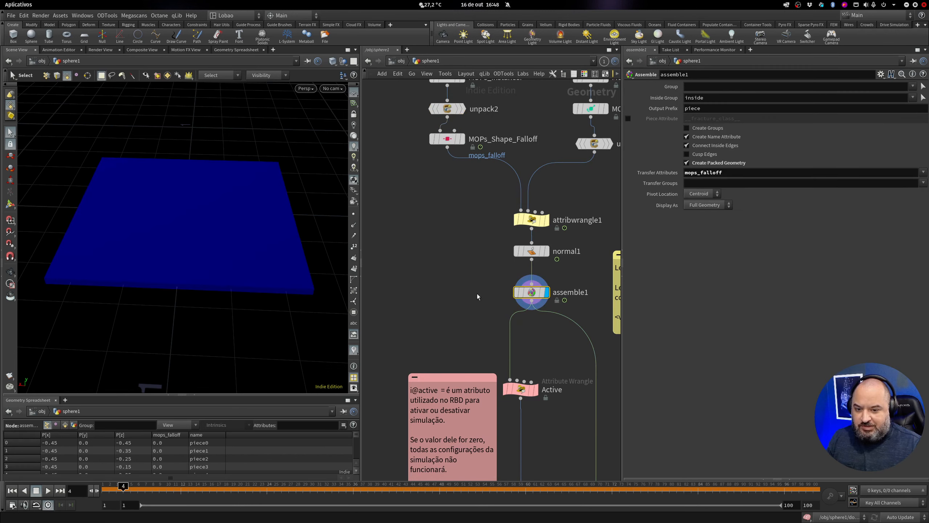
{"action": "middle_click", "coordinate": [533, 294]}
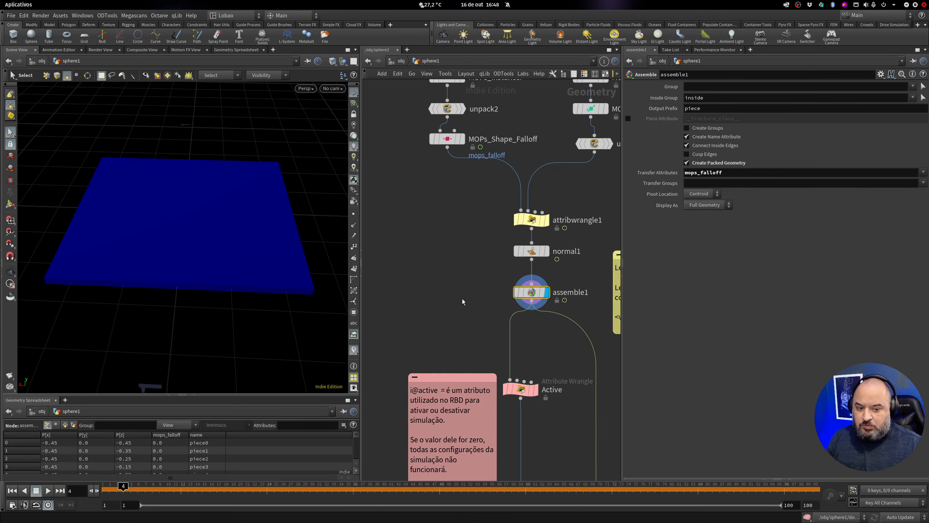
Select the Active attribute wrangle below assemble1 and enlarge the geometry spreadsheet
{"action": "middle_click_drag", "start_coordinate": [464, 297], "coordinate": [467, 182]}
{"action": "scroll", "coordinate": [417, 230], "scroll_direction": "down", "scroll_amount": 1}
{"action": "scroll", "coordinate": [513, 299], "scroll_direction": "up", "scroll_amount": 2}
{"action": "middle_click_drag", "start_coordinate": [513, 298], "coordinate": [526, 284]}
{"action": "scroll", "coordinate": [527, 283], "scroll_direction": "up", "scroll_amount": 1}
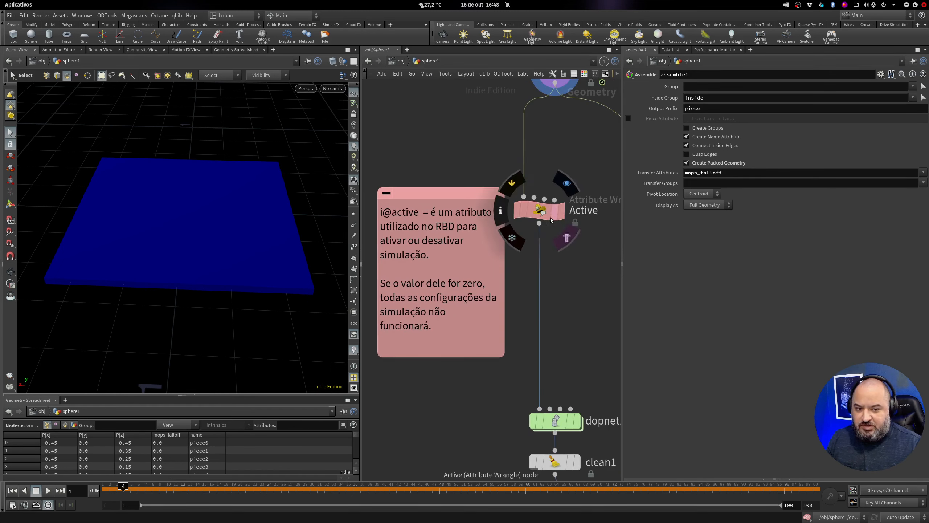
{"action": "left_click", "coordinate": [539, 212]}
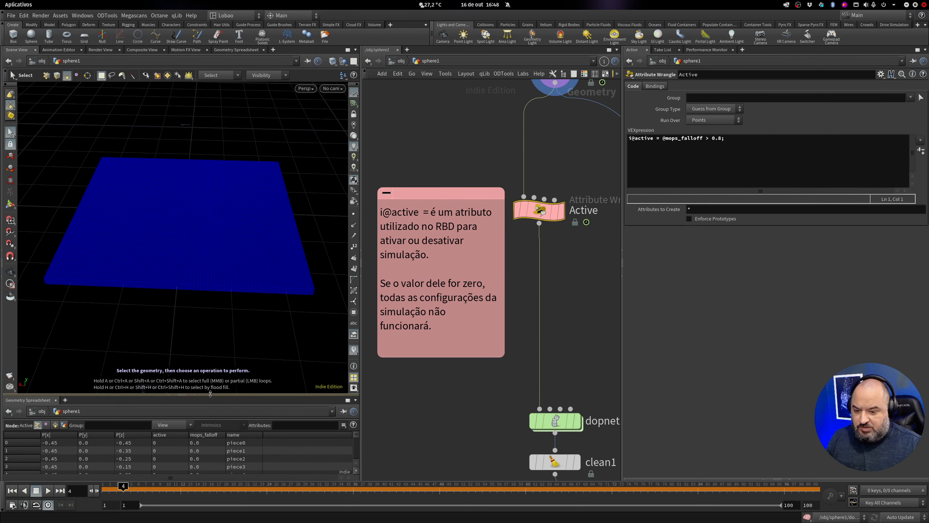
{"action": "left_click_drag", "start_coordinate": [200, 394], "coordinate": [197, 336]}
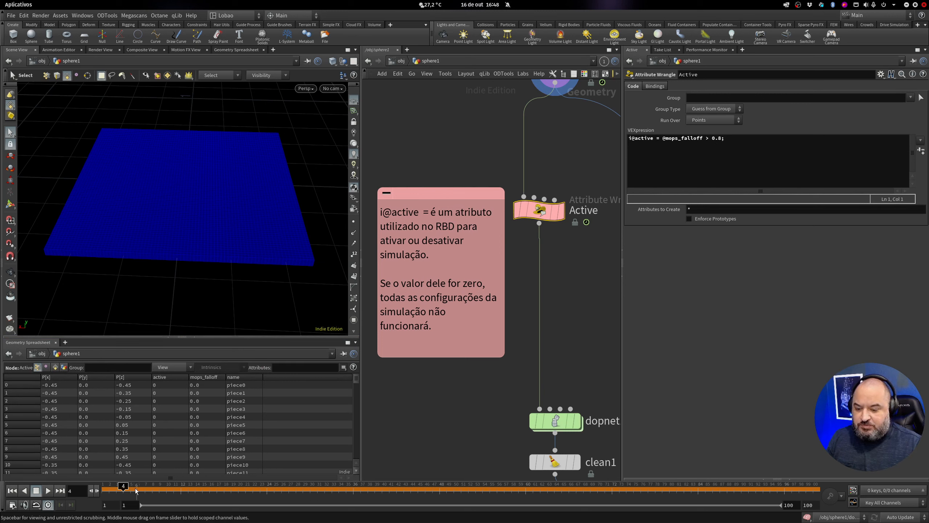
{"action": "left_click_drag", "start_coordinate": [123, 488], "coordinate": [268, 495]}
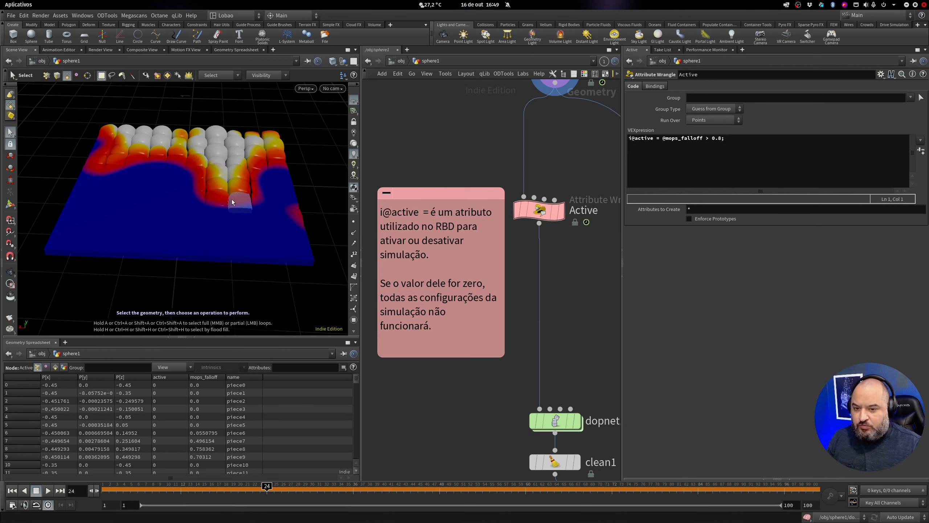
{"action": "double_click", "coordinate": [706, 141]}
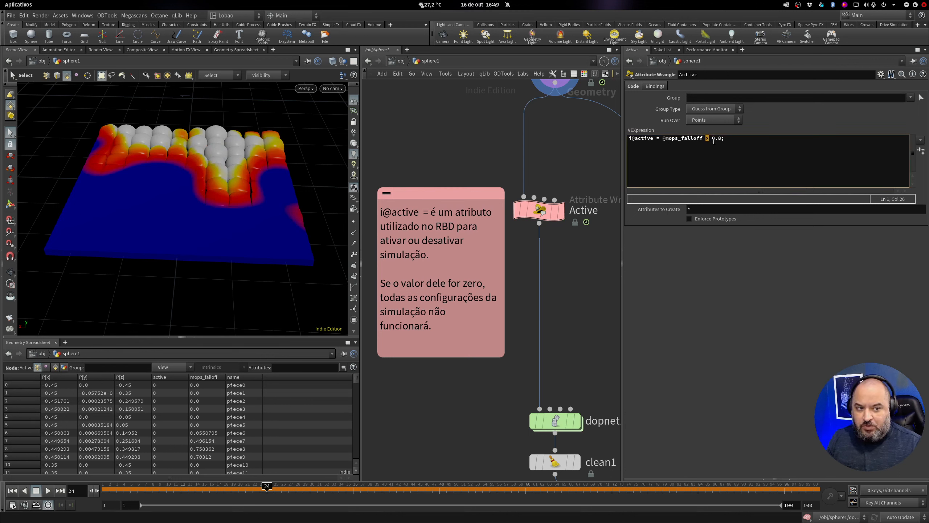
{"action": "double_click", "coordinate": [717, 139]}
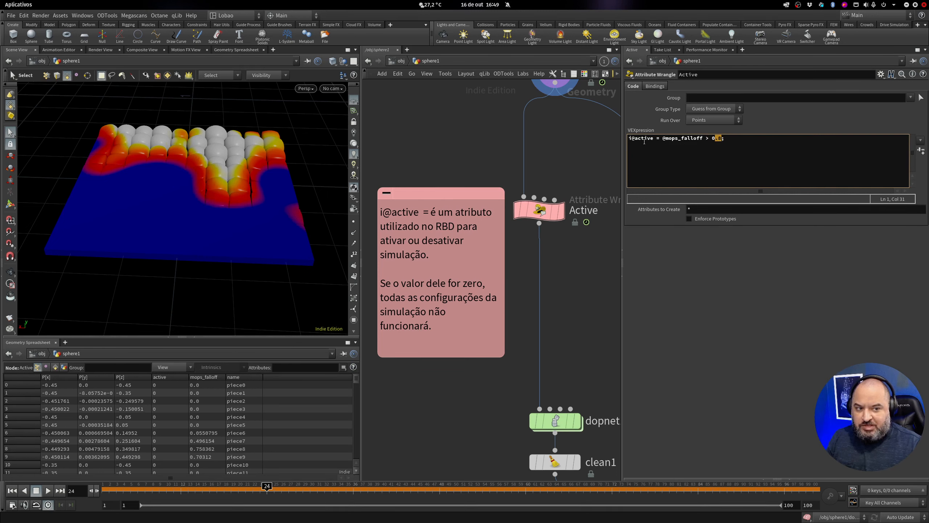
{"action": "left_click", "coordinate": [719, 149]}
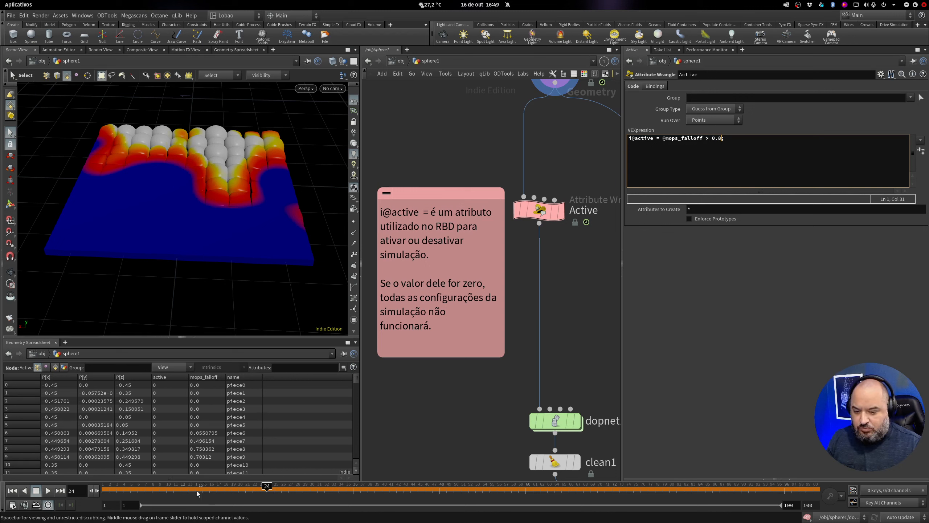
Compare the active values at frames 1 and 26 by sorting the spreadsheet on active, and return to frame 1
{"action": "left_click_drag", "start_coordinate": [195, 491], "coordinate": [87, 489]}
{"action": "left_click", "coordinate": [167, 377]}
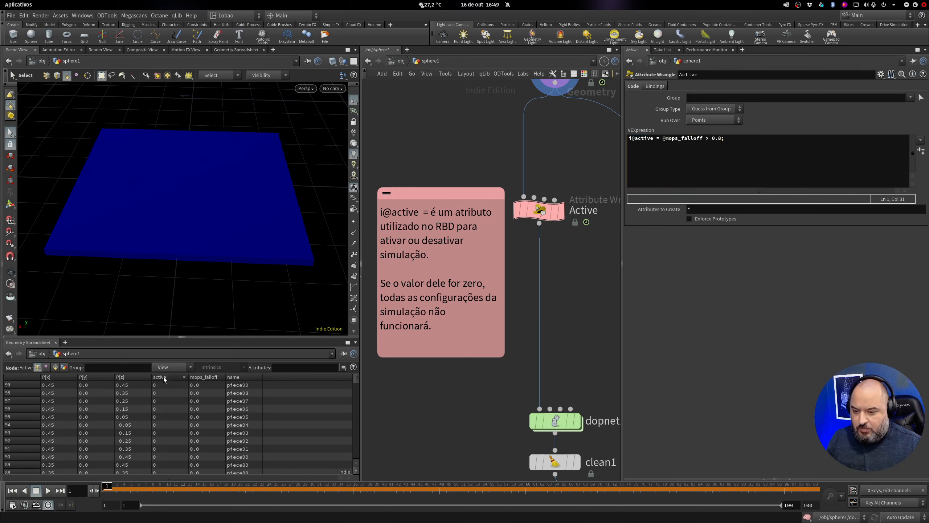
{"action": "left_click_drag", "start_coordinate": [121, 490], "coordinate": [280, 491]}
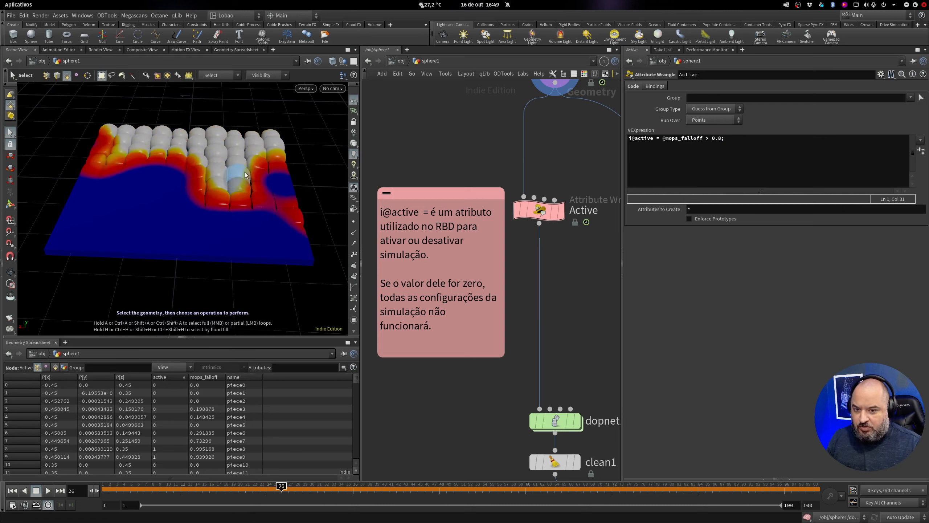
{"action": "left_click", "coordinate": [160, 377]}
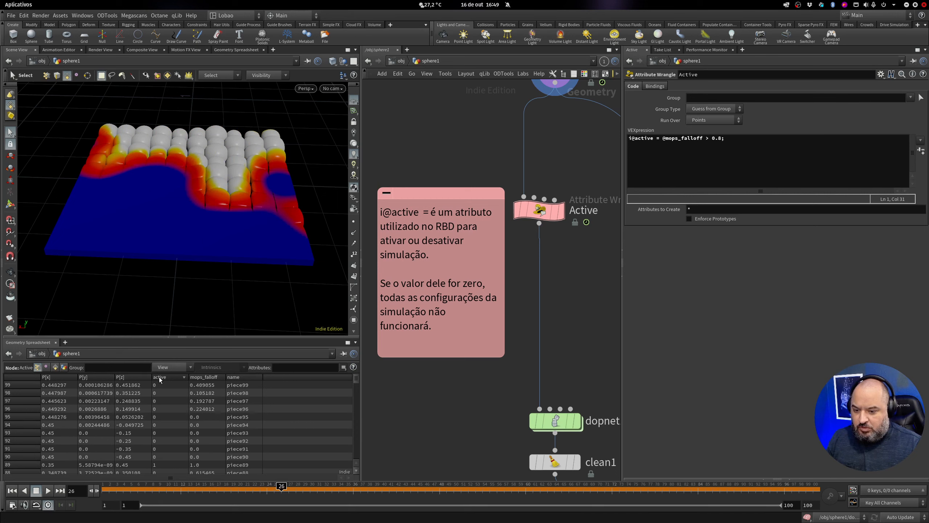
{"action": "left_click", "coordinate": [160, 378]}
{"action": "left_click", "coordinate": [159, 378]}
{"action": "left_click", "coordinate": [159, 378]}
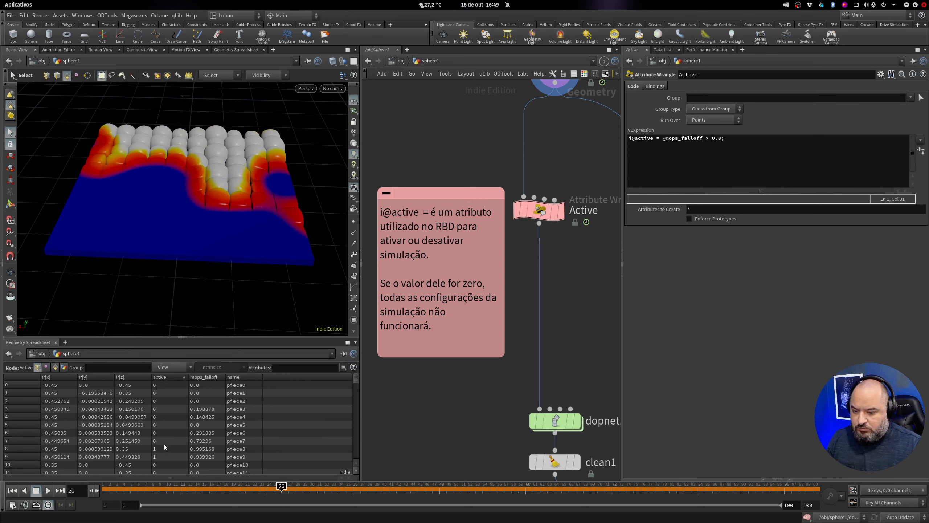
{"action": "scroll", "coordinate": [164, 444], "scroll_direction": "down", "scroll_amount": 3}
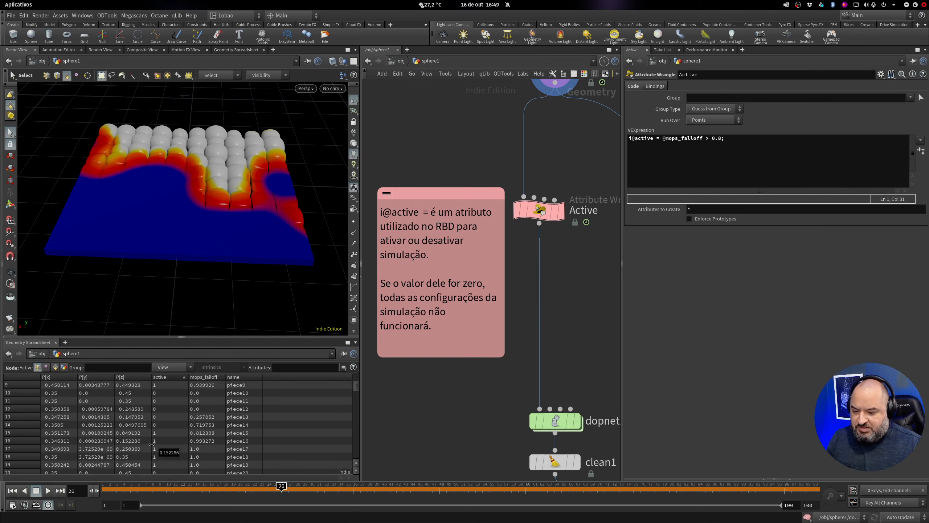
{"action": "scroll", "coordinate": [152, 443], "scroll_direction": "down", "scroll_amount": 2}
{"action": "left_click_drag", "start_coordinate": [281, 487], "coordinate": [87, 480]}
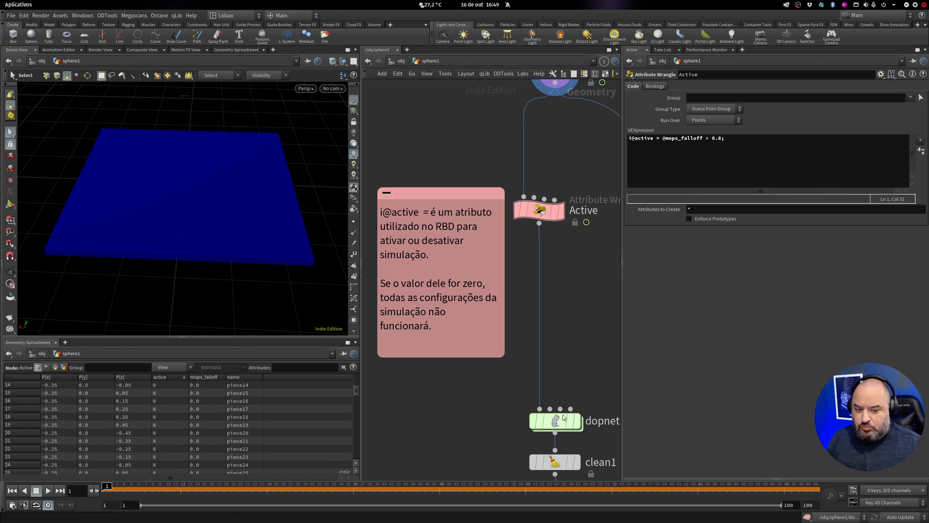
Display and select the dopnet1 node
{"action": "middle_click_drag", "start_coordinate": [569, 355], "coordinate": [544, 266]}
{"action": "scroll", "coordinate": [545, 274], "scroll_direction": "up", "scroll_amount": 2}
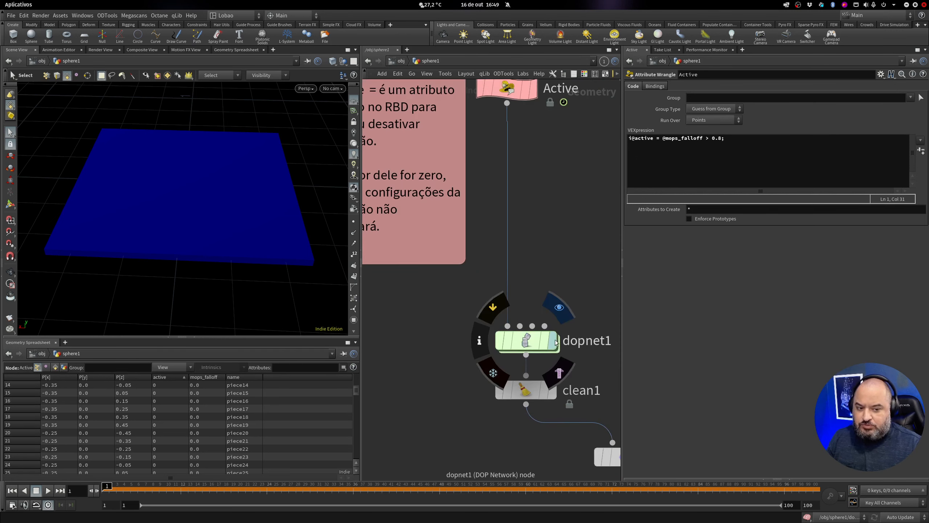
{"action": "left_click", "coordinate": [533, 342]}
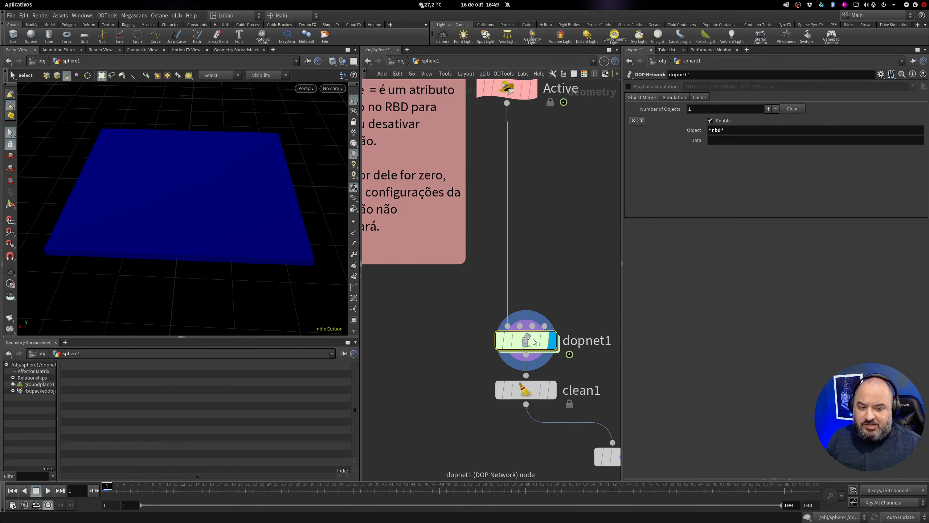
Select the Active wrangle, preview the RBD simulation on the timeline, and return to frame 1
{"action": "scroll", "coordinate": [459, 340], "scroll_direction": "down", "scroll_amount": 3}
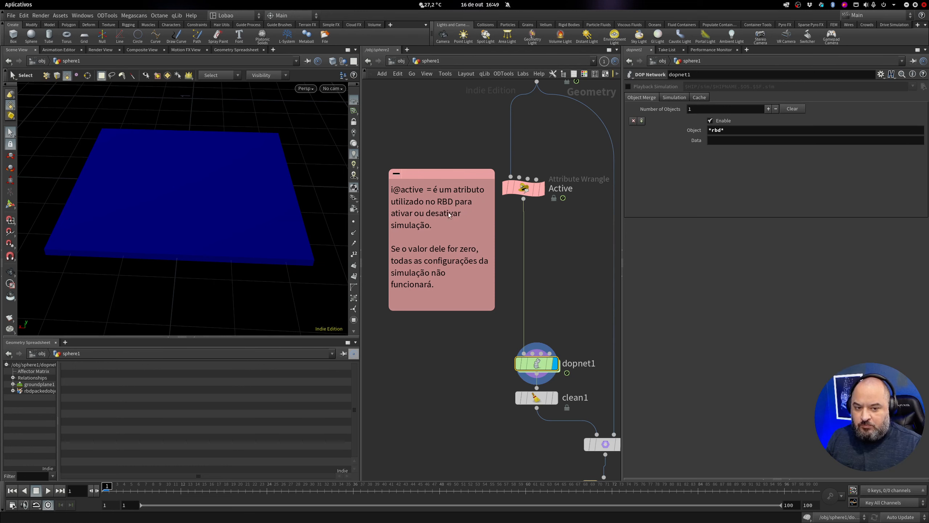
{"action": "left_click", "coordinate": [523, 189]}
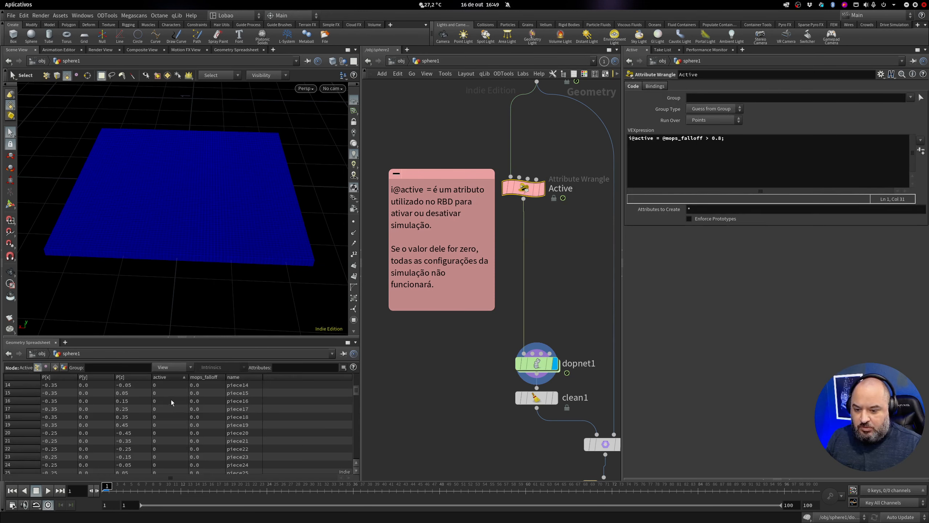
{"action": "left_click_drag", "start_coordinate": [148, 492], "coordinate": [319, 495]}
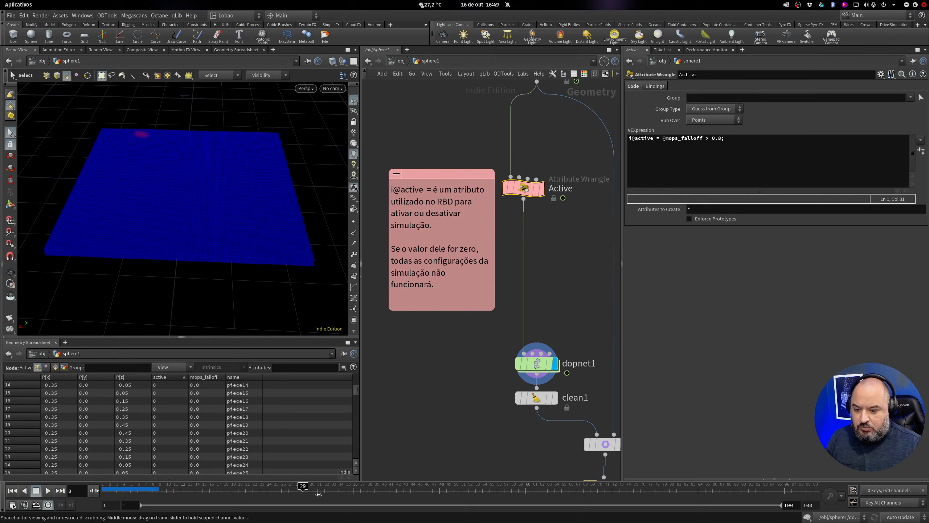
{"action": "key", "text": "Escape"}
{"action": "left_click", "coordinate": [405, 461]}
{"action": "key", "text": "ctrl+Up"}
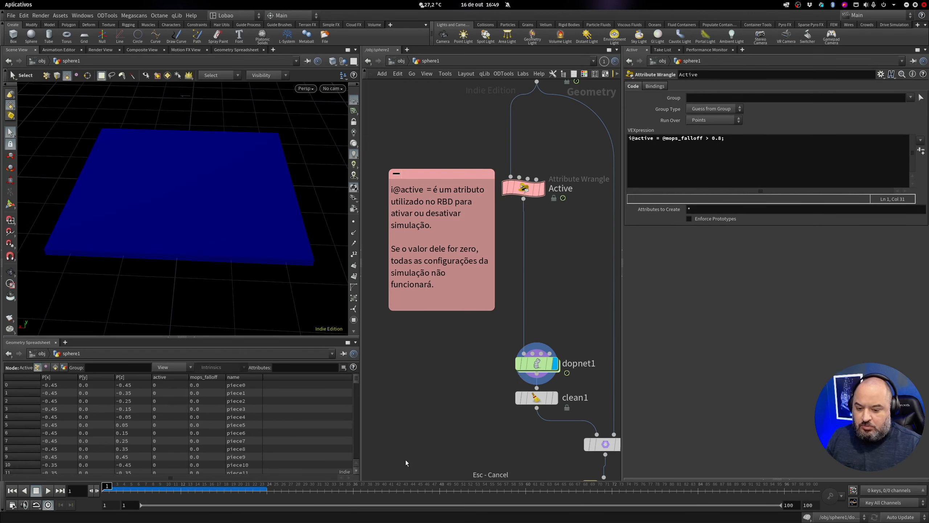
{"action": "key", "text": "Up"}
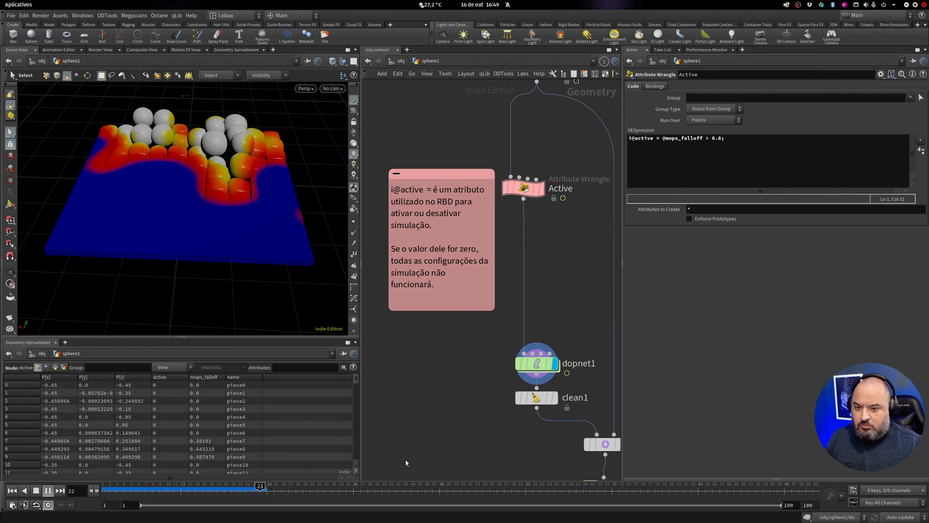
{"action": "key", "text": "ctrl+Up"}
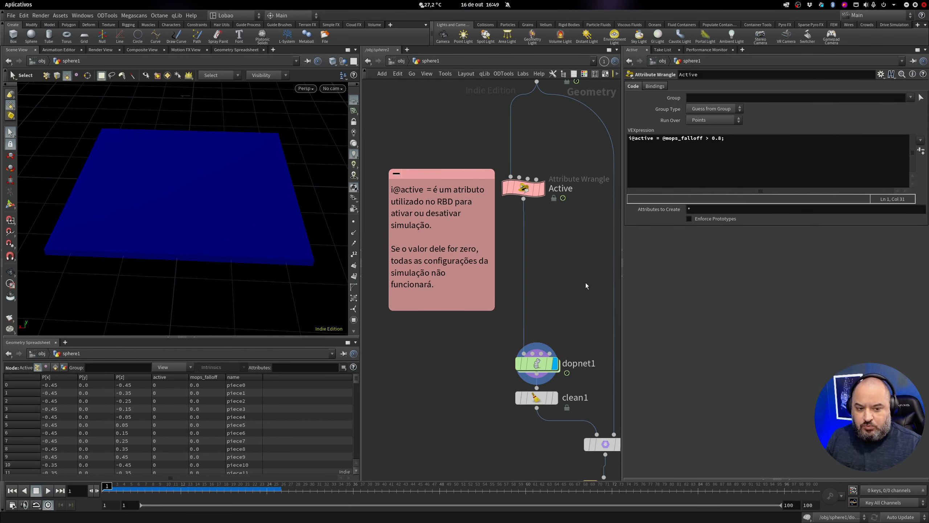
Enter dopnet1 and move bulletrbdsolver1 down beside groundplane1
{"action": "middle_click_drag", "start_coordinate": [586, 284], "coordinate": [560, 293]}
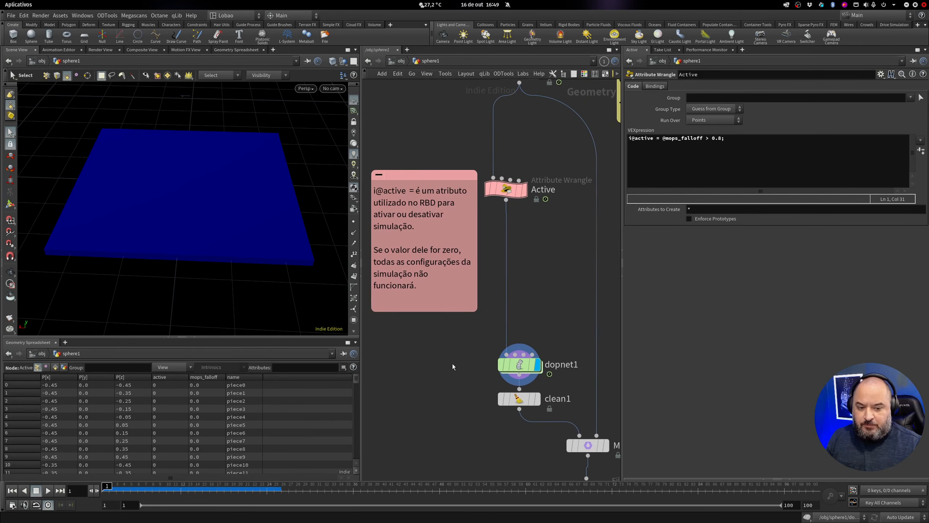
{"action": "double_click", "coordinate": [520, 366]}
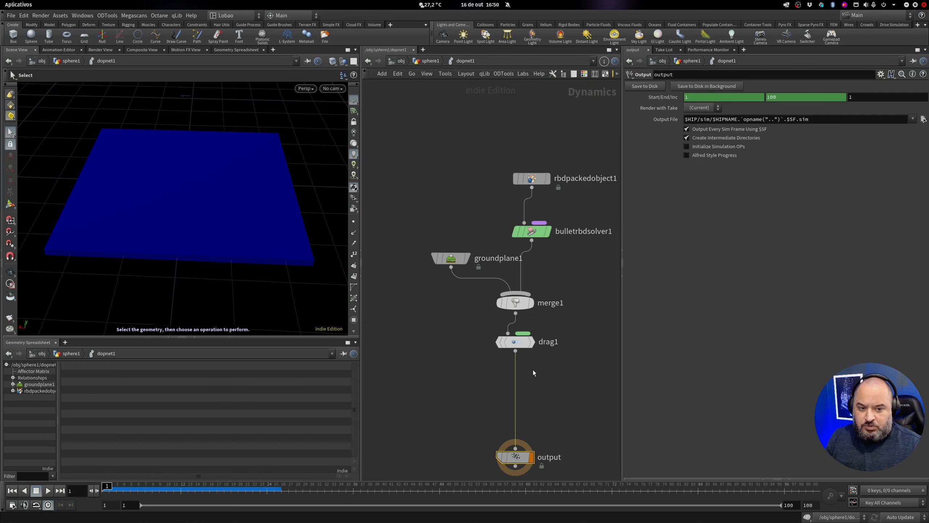
{"action": "middle_click_drag", "start_coordinate": [533, 370], "coordinate": [499, 385]}
{"action": "left_click_drag", "start_coordinate": [498, 247], "coordinate": [510, 268]}
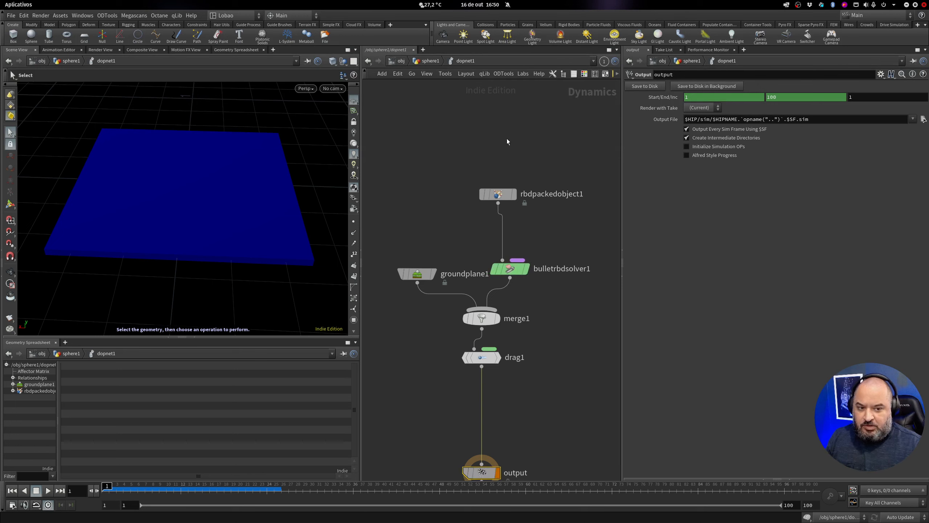
{"action": "key", "text": "Tab"}
{"action": "type", "text": "rbd"}
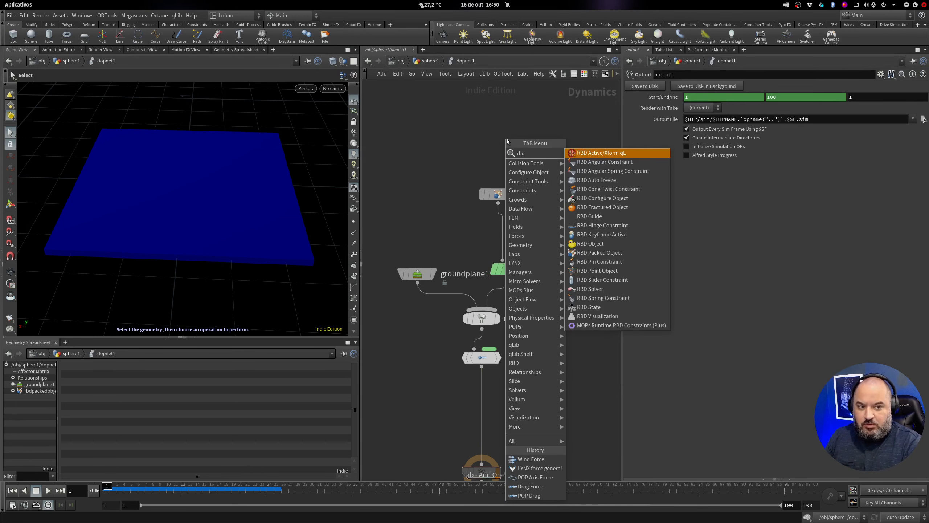
{"action": "type", "text": " ob"}
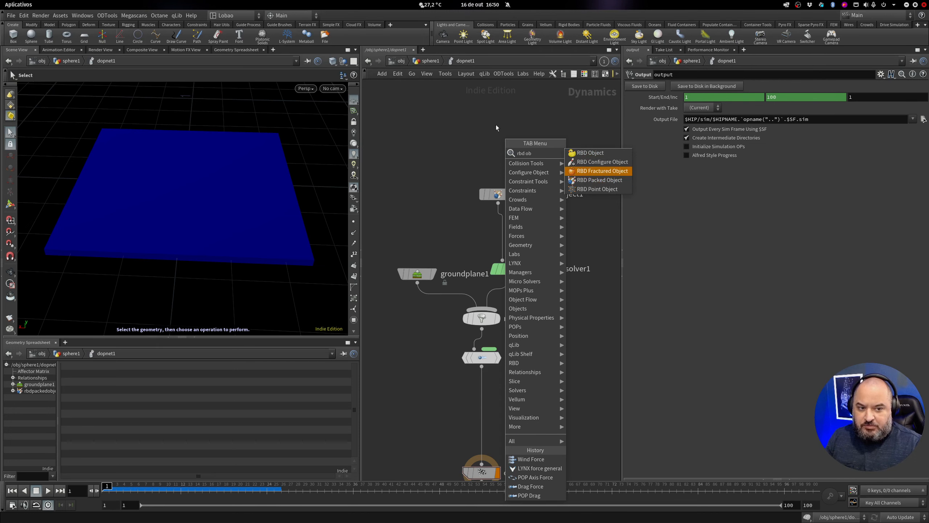
{"action": "key", "text": "Escape"}
Review assemble1's settings in sphere1 and rbdpackedobject1's settings inside dopnet1
{"action": "left_click", "coordinate": [429, 60]}
{"action": "middle_click_drag", "start_coordinate": [535, 182], "coordinate": [503, 261]}
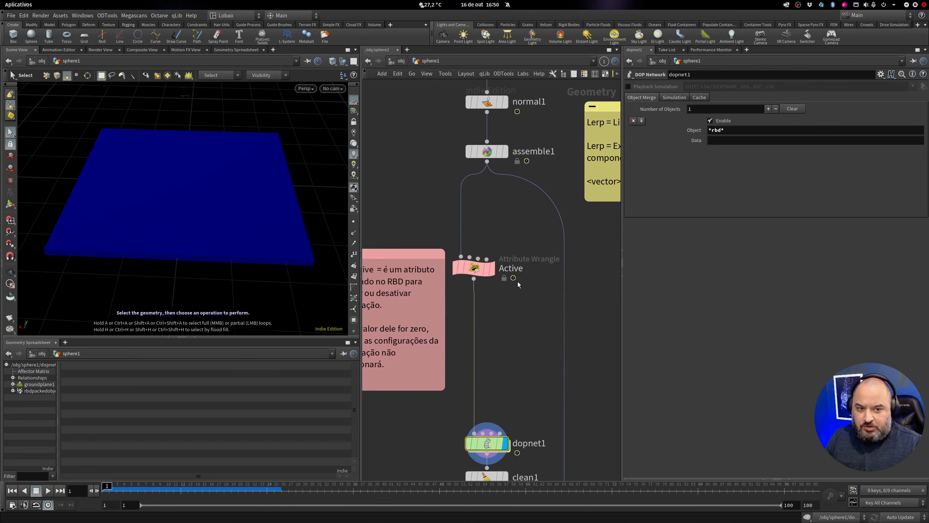
{"action": "left_click", "coordinate": [487, 150]}
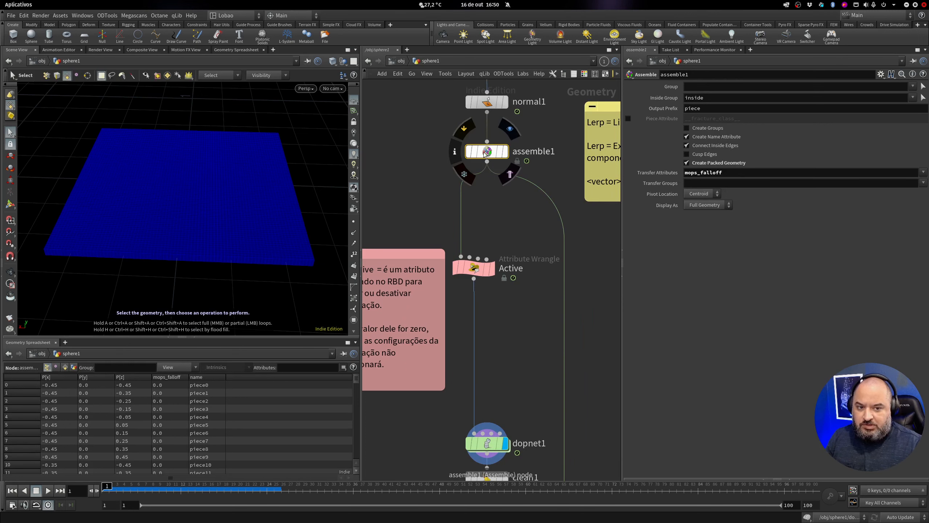
{"action": "double_click", "coordinate": [487, 444]}
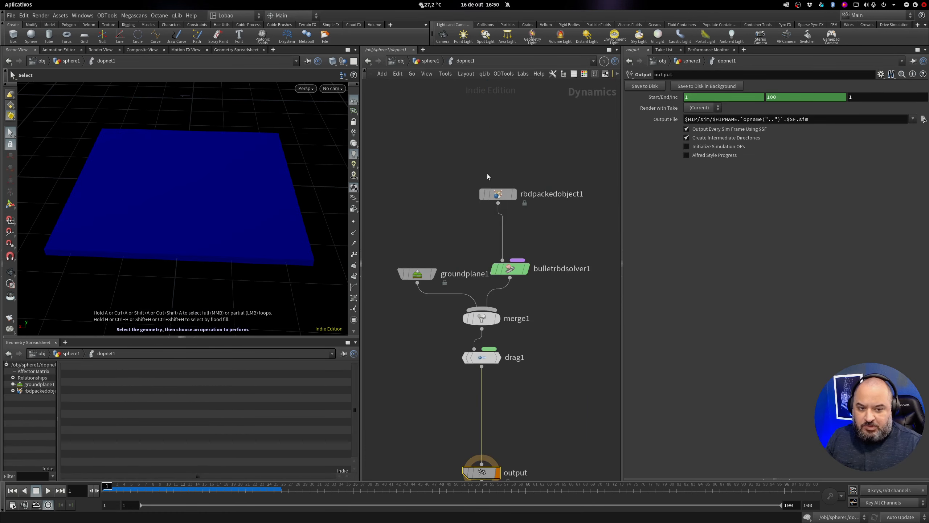
{"action": "left_click", "coordinate": [498, 194]}
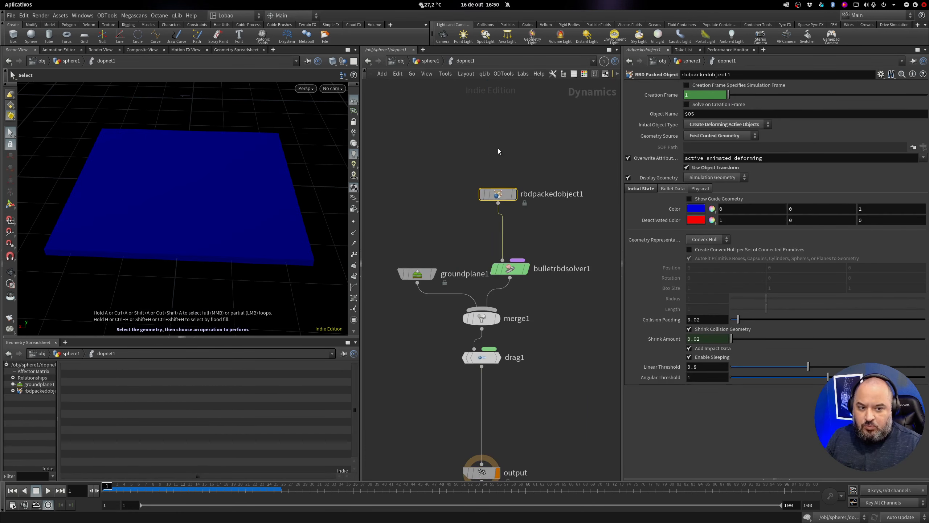
Add a second RBD Packed Object using First Context Geometry, with attribute overwriting enabled for active animated deforming
{"action": "middle_click_drag", "start_coordinate": [549, 193], "coordinate": [480, 200]}
{"action": "key", "text": "Tab"}
{"action": "type", "text": "rbdpacked"}
{"action": "key", "text": "Return"}
{"action": "left_click", "coordinate": [548, 200]}
{"action": "left_click", "coordinate": [717, 124]}
{"action": "left_click", "coordinate": [716, 124]}
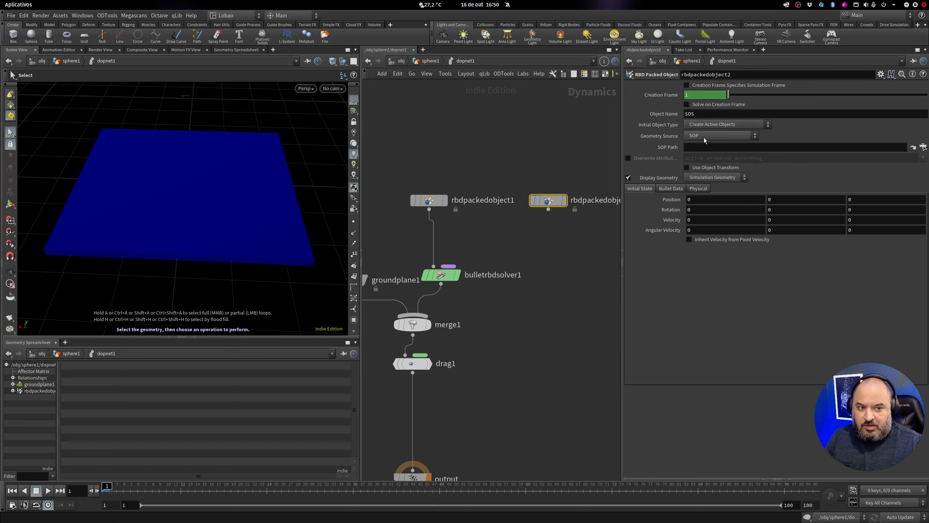
{"action": "key", "text": "u"}
{"action": "key", "text": "i"}
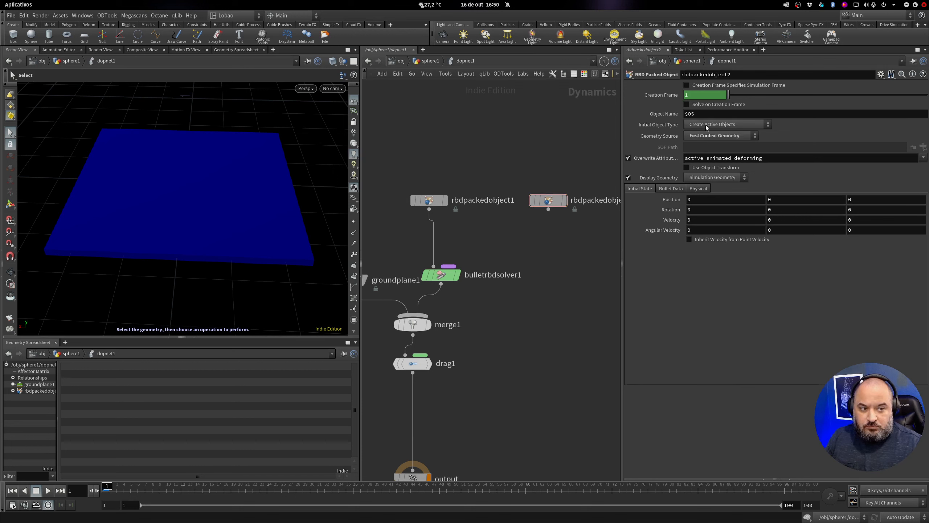
Connect rbdpackedobject2 to bulletrbdsolver1 in place of rbdpackedobject1 and move both object nodes into a new arrangement
{"action": "left_click_drag", "start_coordinate": [548, 209], "coordinate": [433, 266]}
{"action": "left_click_drag", "start_coordinate": [549, 200], "coordinate": [476, 185]}
{"action": "left_click_drag", "start_coordinate": [428, 200], "coordinate": [402, 199]}
Check the RBD packed object's Bullet Data, play the simulation and return to frame 1
{"action": "left_click", "coordinate": [670, 188]}
{"action": "left_click", "coordinate": [48, 491]}
{"action": "left_click", "coordinate": [12, 490]}
Go up to sphere1 to view dopnet1 in the network and reopen dopnet1
{"action": "left_click", "coordinate": [428, 61]}
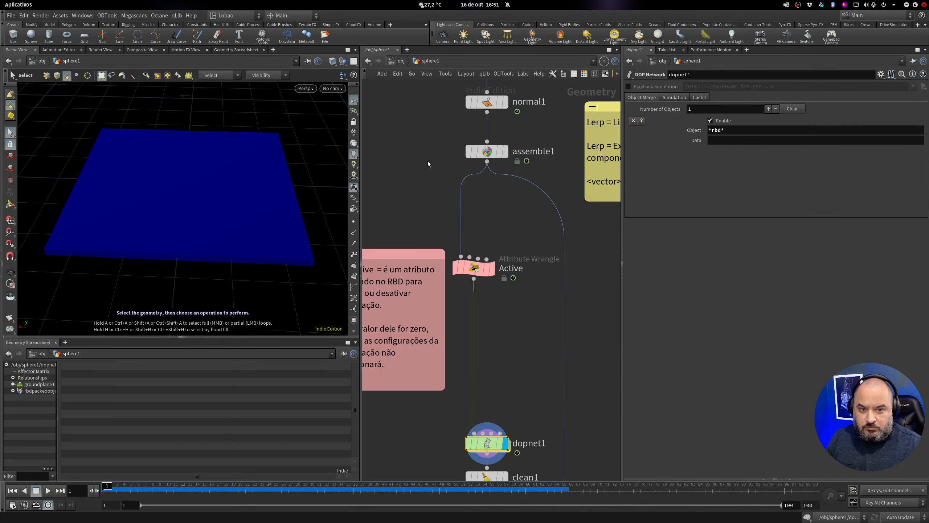
{"action": "middle_click_drag", "start_coordinate": [478, 334], "coordinate": [494, 221]}
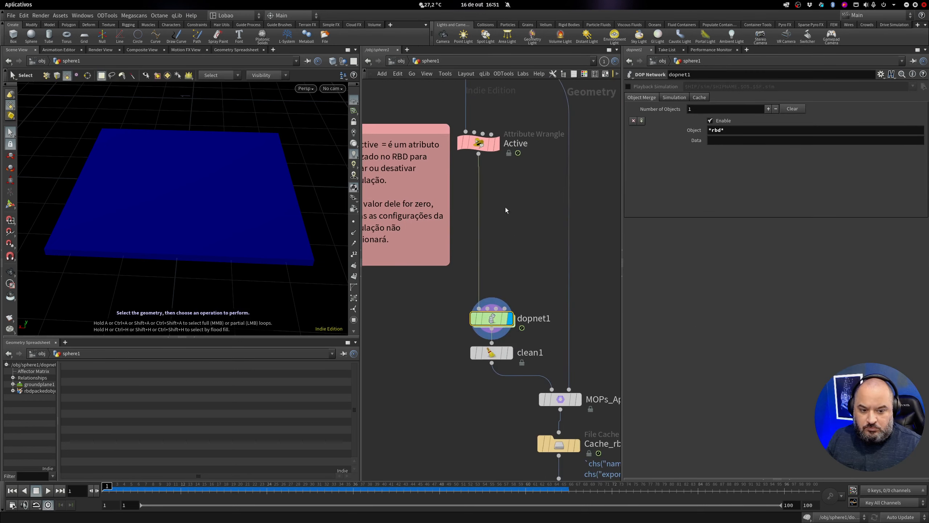
{"action": "double_click", "coordinate": [492, 319]}
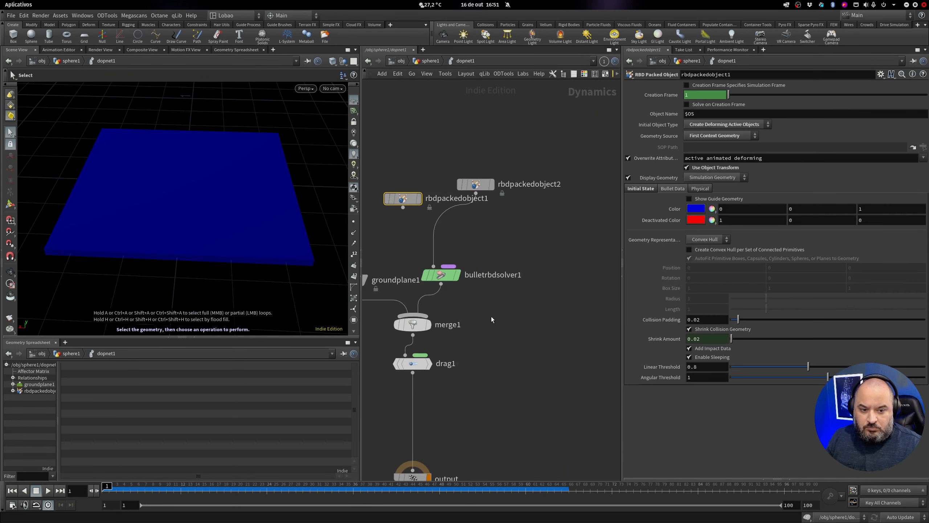
Connect rbdpackedobject1 to bulletrbdsolver1 in place of rbdpackedobject2, then play the simulation and return to frame 1
{"action": "left_click_drag", "start_coordinate": [439, 209], "coordinate": [429, 191]}
{"action": "left_click_drag", "start_coordinate": [512, 195], "coordinate": [512, 212]}
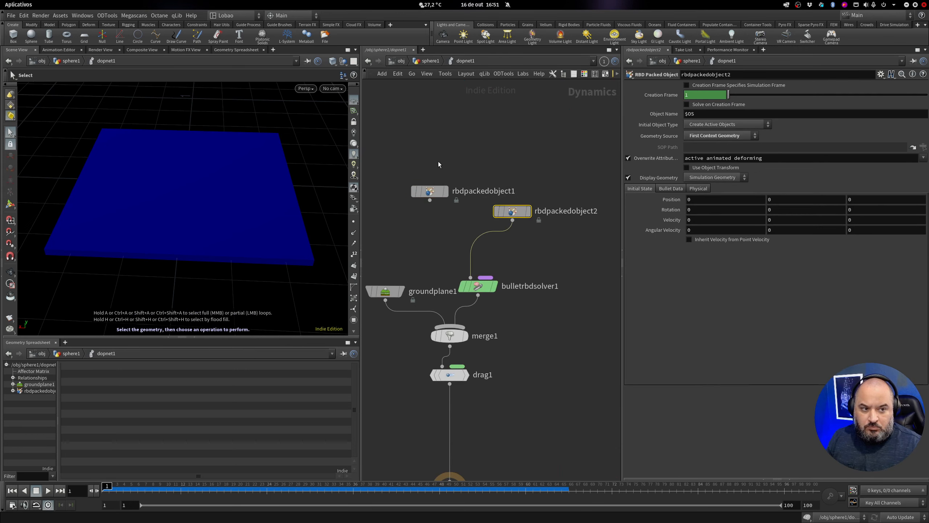
{"action": "left_click_drag", "start_coordinate": [457, 170], "coordinate": [439, 208]}
{"action": "left_click_drag", "start_coordinate": [429, 200], "coordinate": [471, 277]}
{"action": "left_click", "coordinate": [48, 490]}
{"action": "left_click", "coordinate": [12, 490]}
Set rbdpackedobject2's Initial Object Type to Create Deforming Static Objects
{"action": "mouse_move", "coordinate": [523, 209]}
{"action": "left_click", "coordinate": [532, 191]}
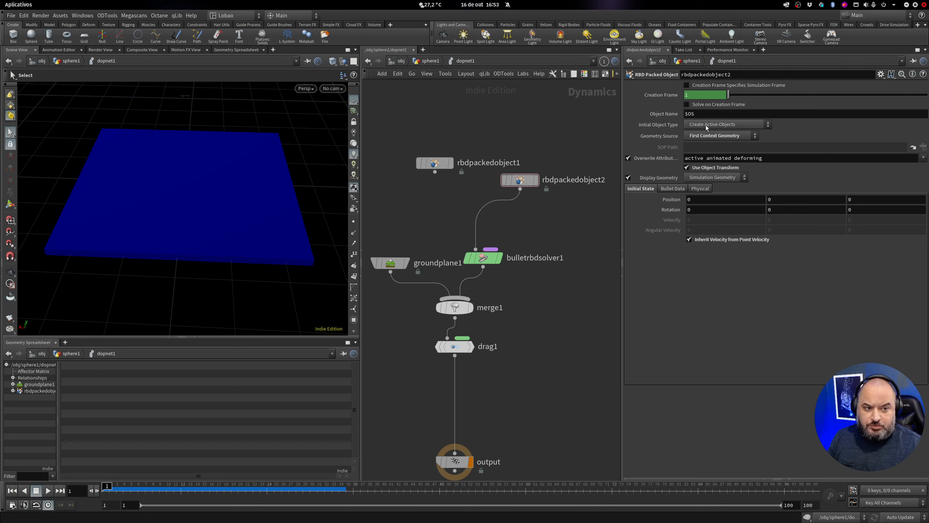
{"action": "left_click", "coordinate": [719, 124]}
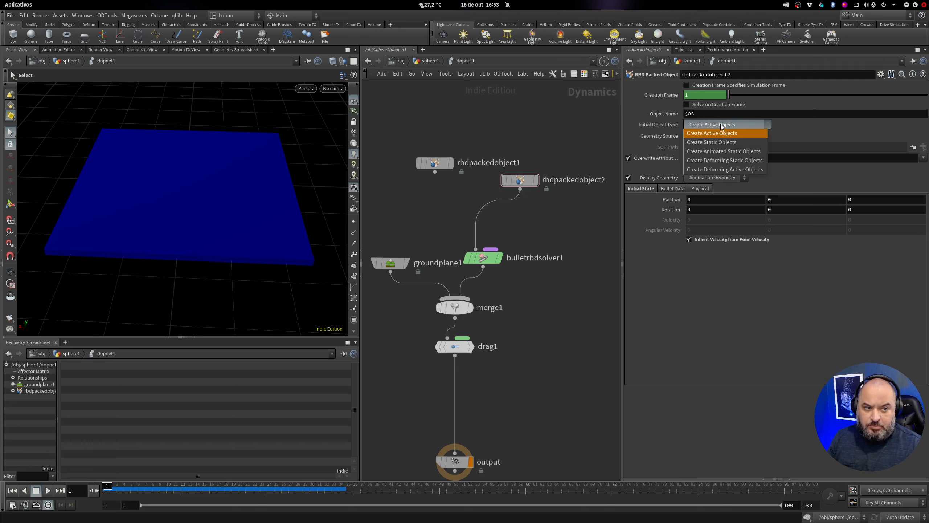
{"action": "left_click", "coordinate": [739, 162]}
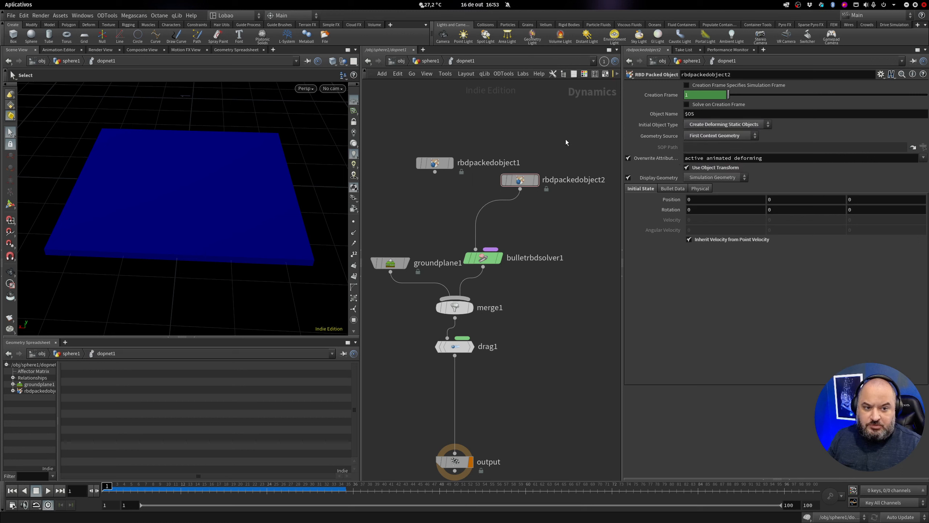
{"action": "key", "text": "Up"}
{"action": "key", "text": "ctrl+Up"}
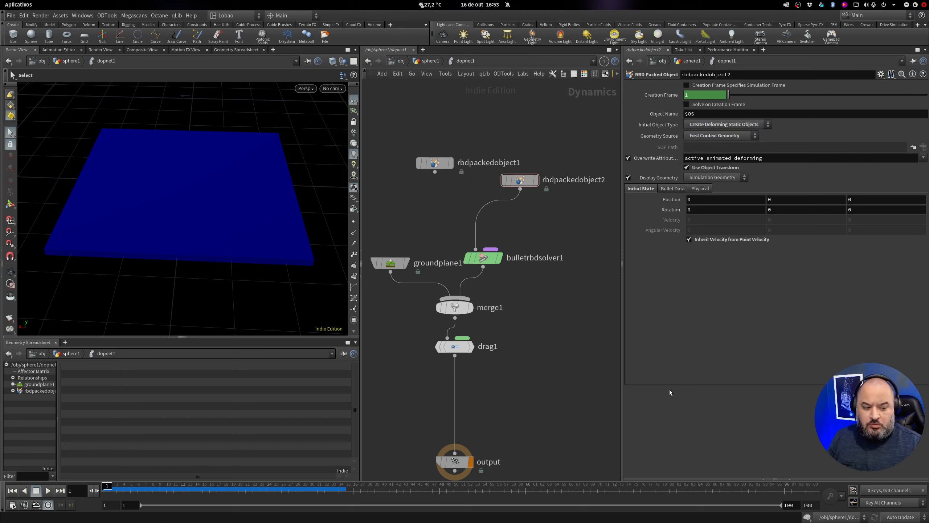
Reset the simulation, play it with the deforming static objects and return to frame 1
{"action": "left_click", "coordinate": [805, 517]}
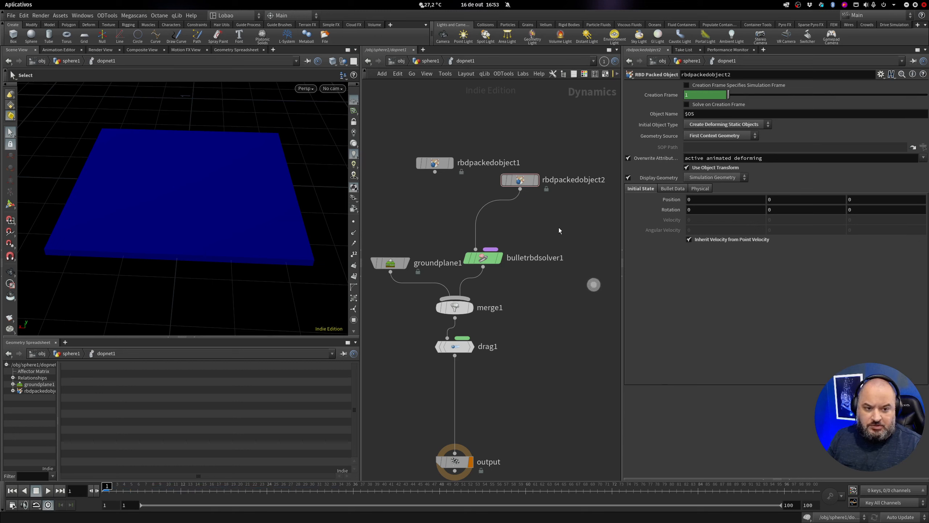
{"action": "key", "text": "Up"}
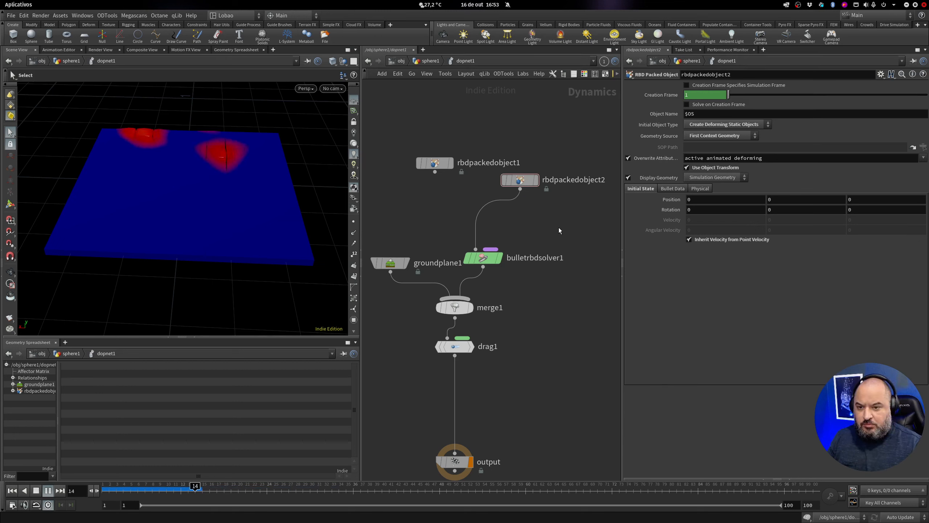
{"action": "key", "text": "ctrl+Up"}
Move bulletrbdsolver1 slightly lower in the network and bring rbdpackedobject2 closer above it
{"action": "left_click", "coordinate": [483, 258]}
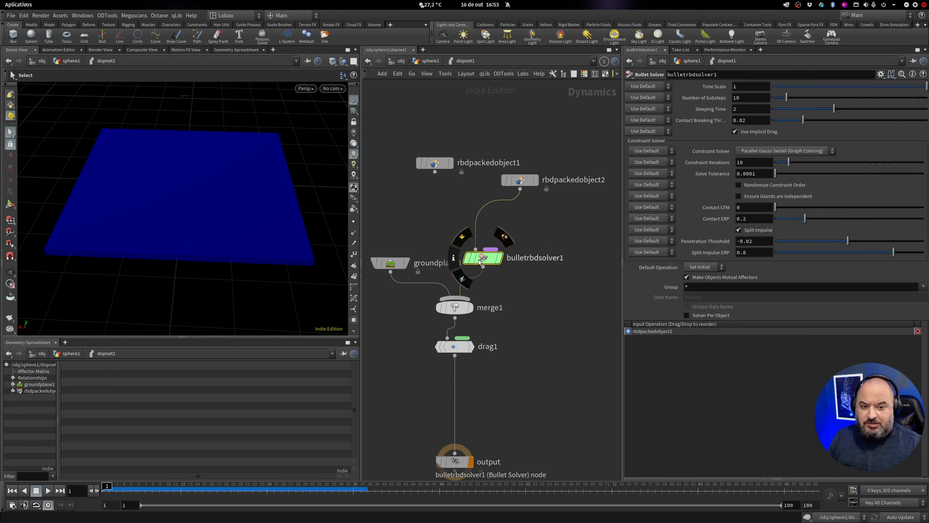
{"action": "left_click_drag", "start_coordinate": [485, 260], "coordinate": [488, 270]}
{"action": "left_click_drag", "start_coordinate": [520, 180], "coordinate": [505, 198]}
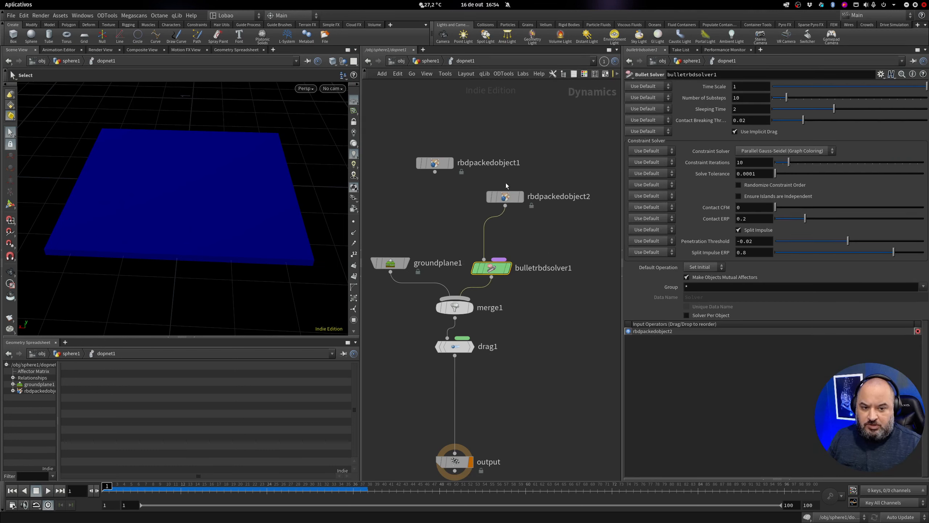